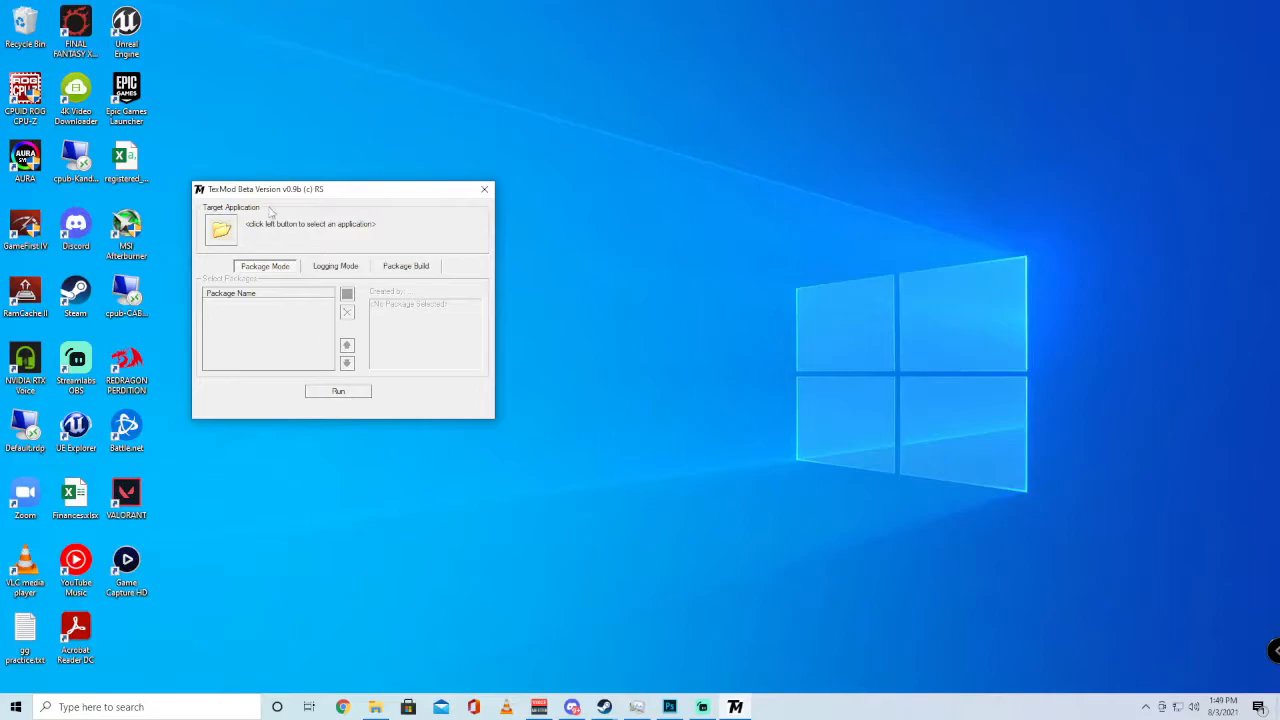
Select DMC-DevilMayCry.exe from steamapps\common\DmC Devil May Cry\Binaries\Win32 as the target application
drag(278, 196, 317, 224)
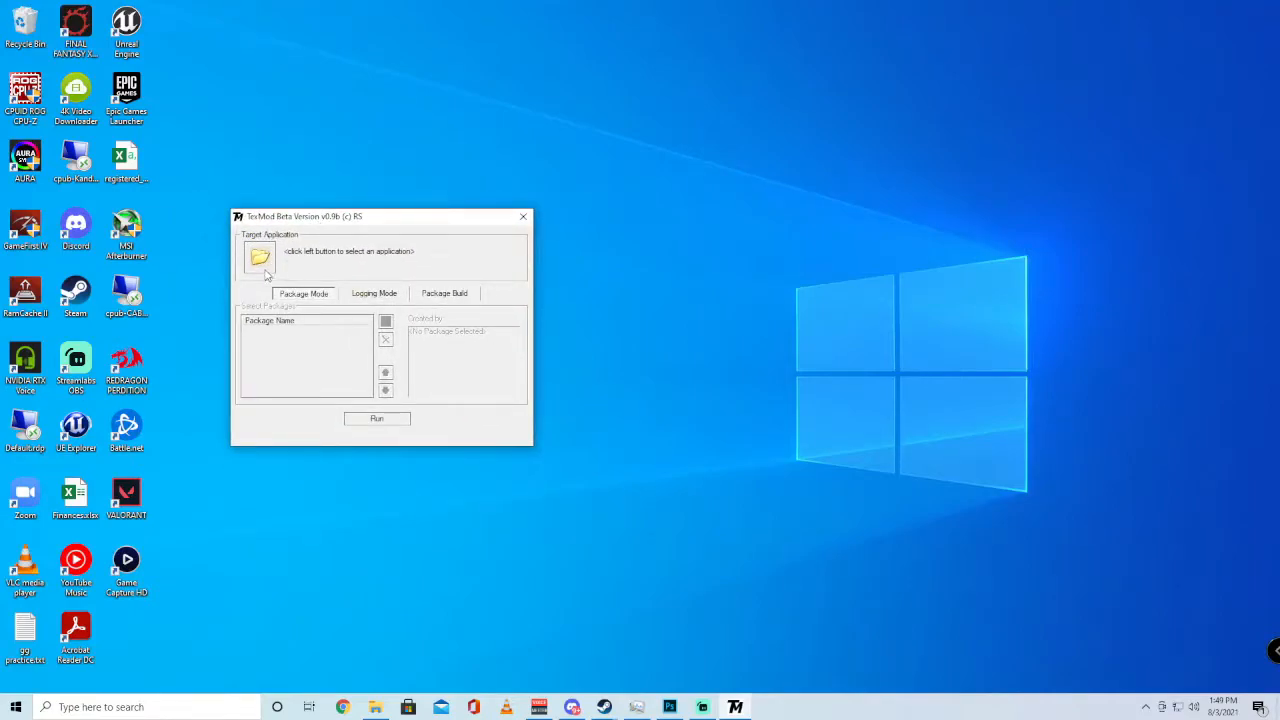
click(268, 270)
click(282, 267)
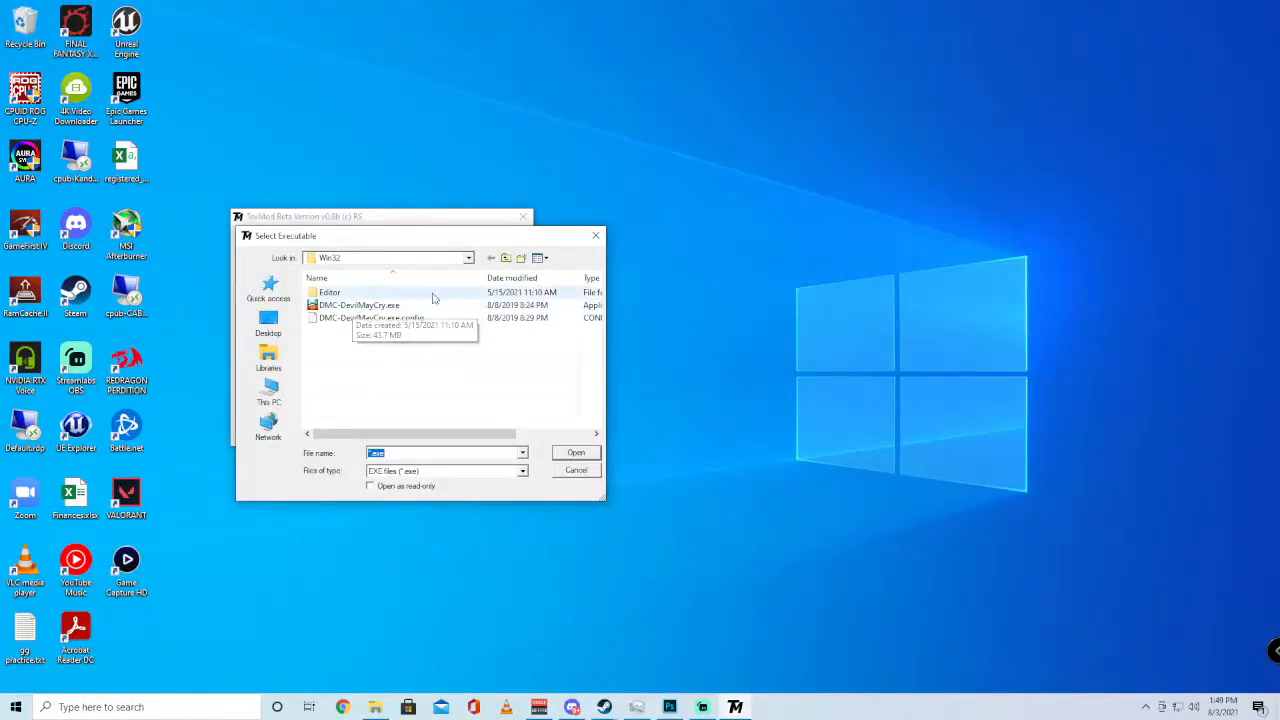
click(467, 260)
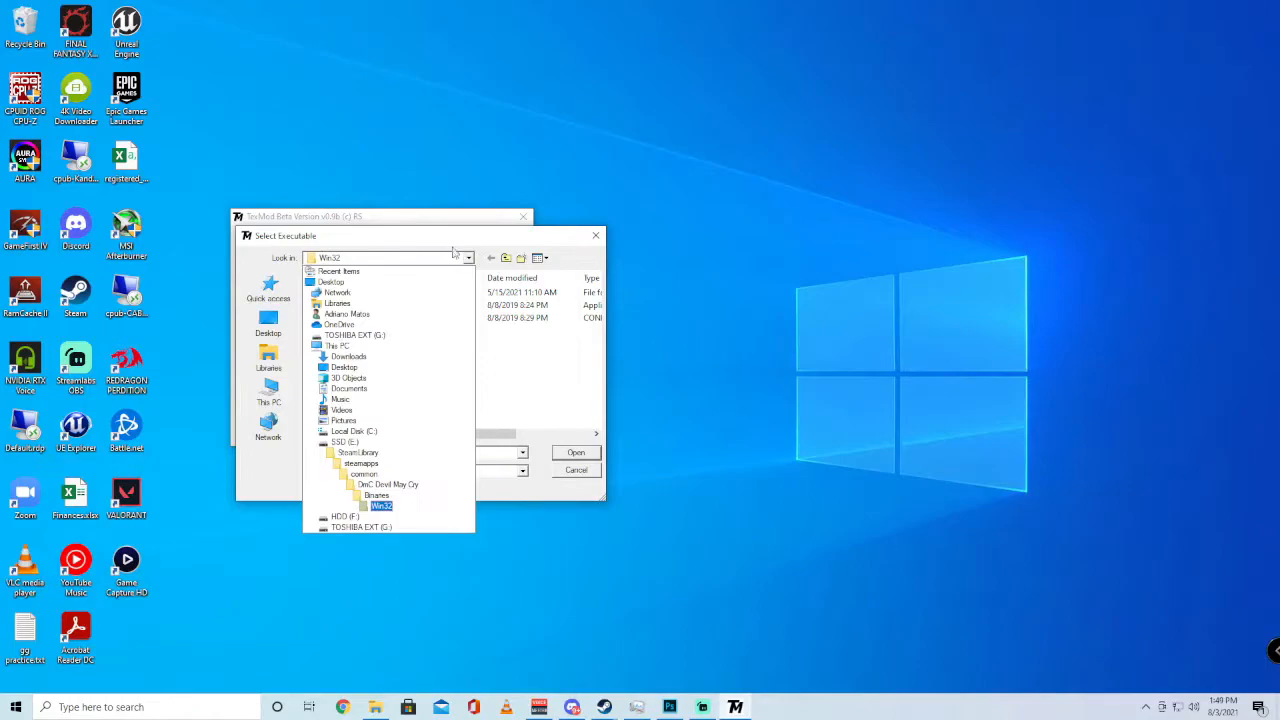
click(361, 464)
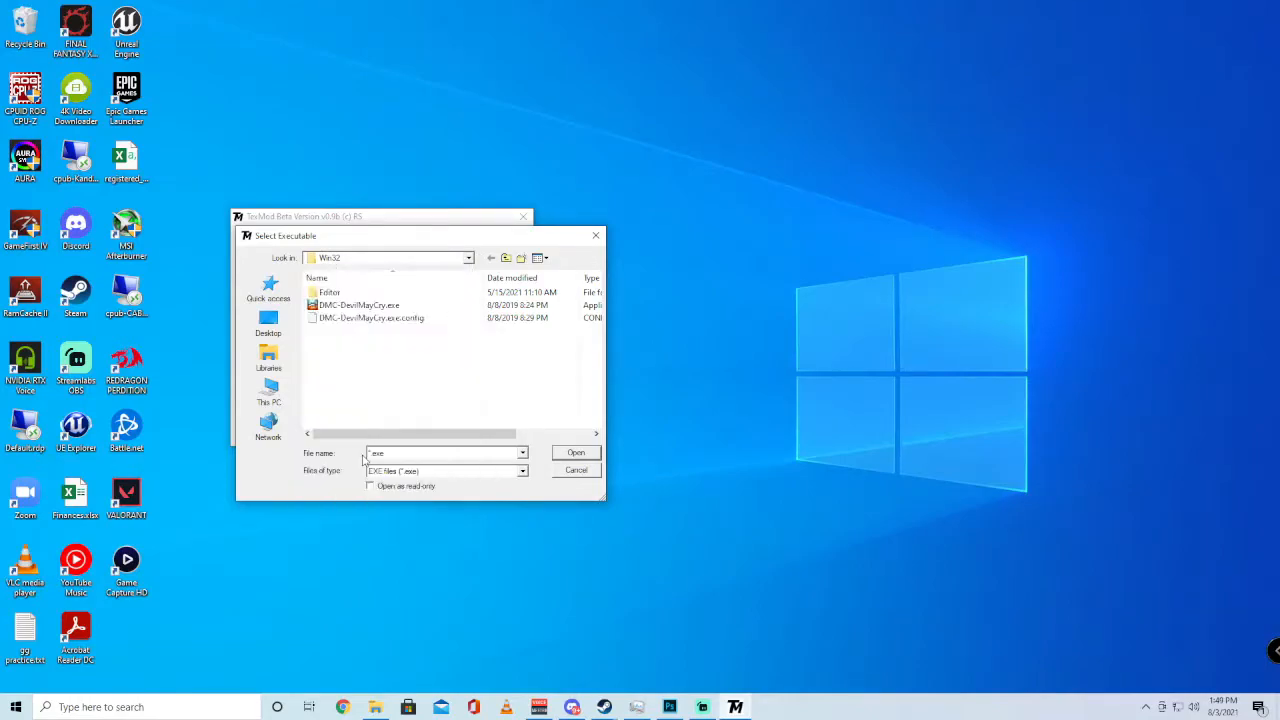
double_click(336, 293)
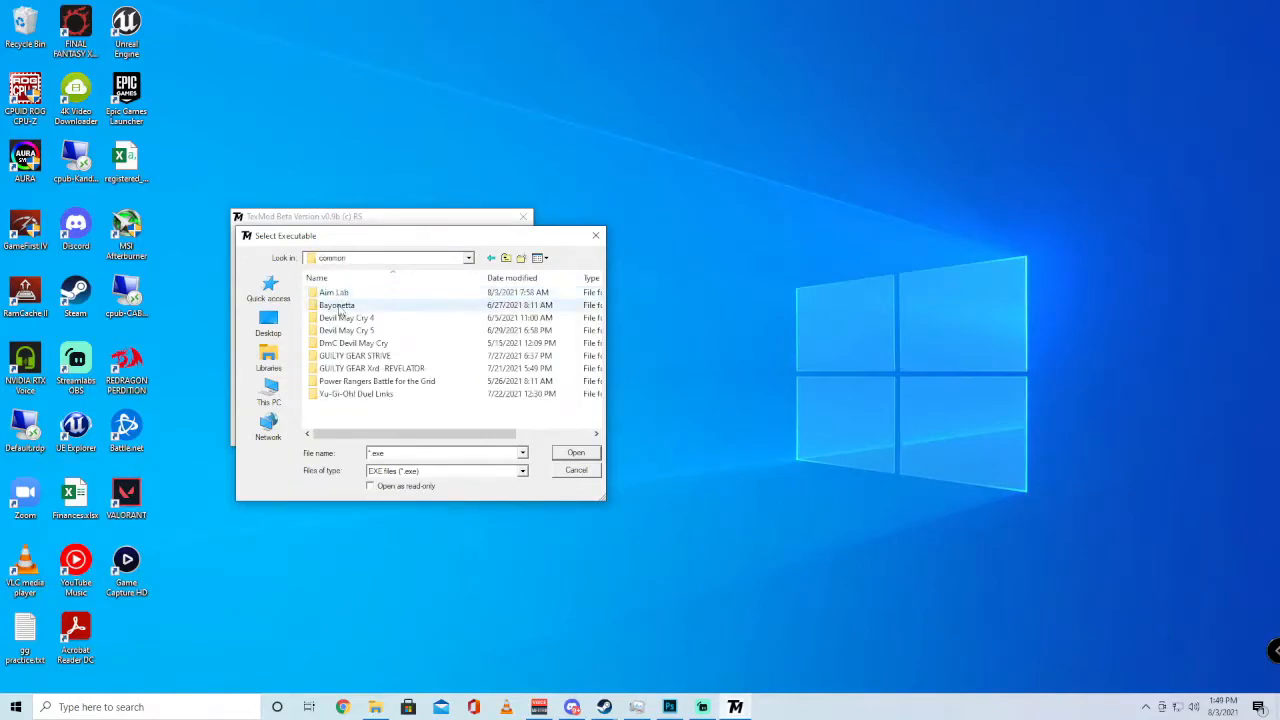
double_click(353, 344)
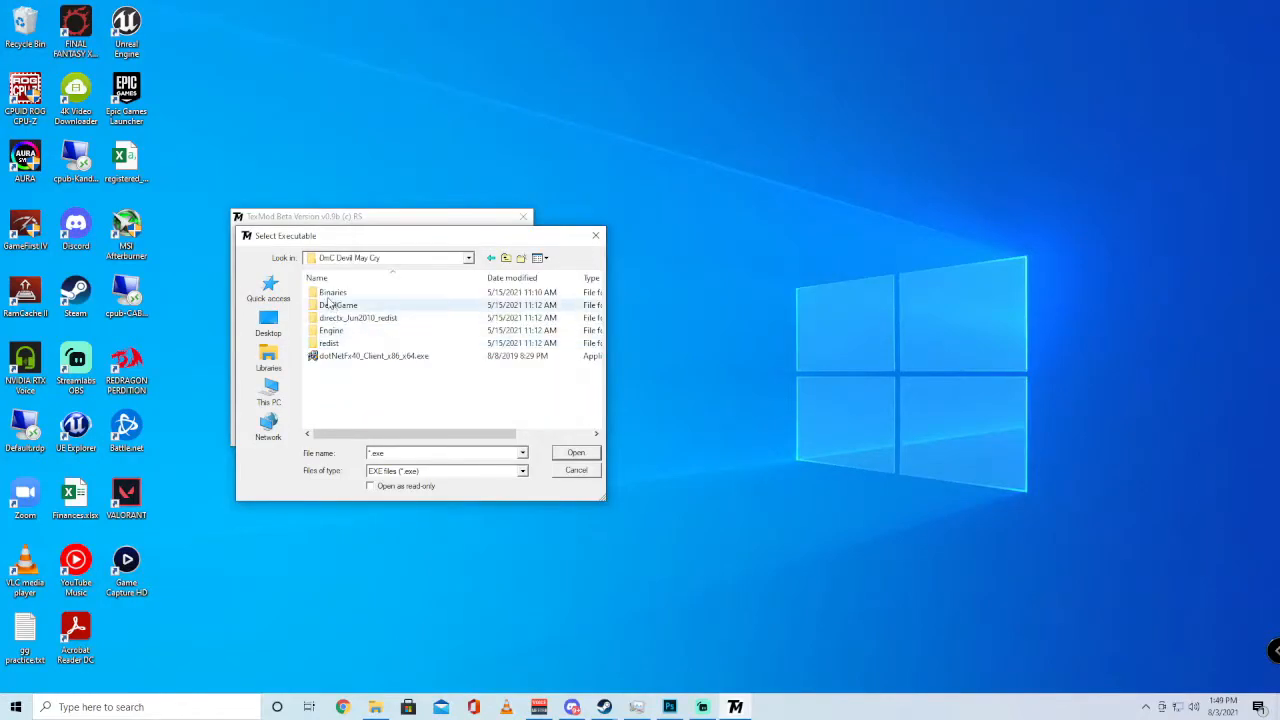
double_click(330, 293)
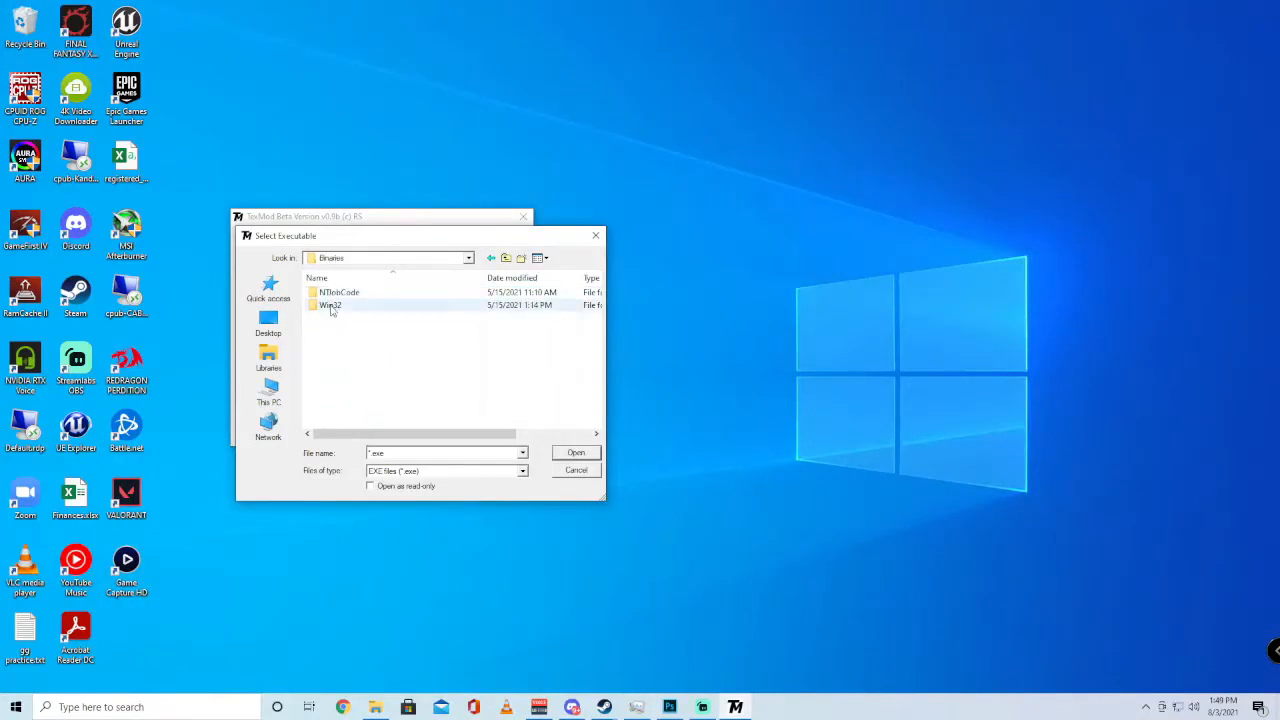
double_click(330, 305)
click(347, 306)
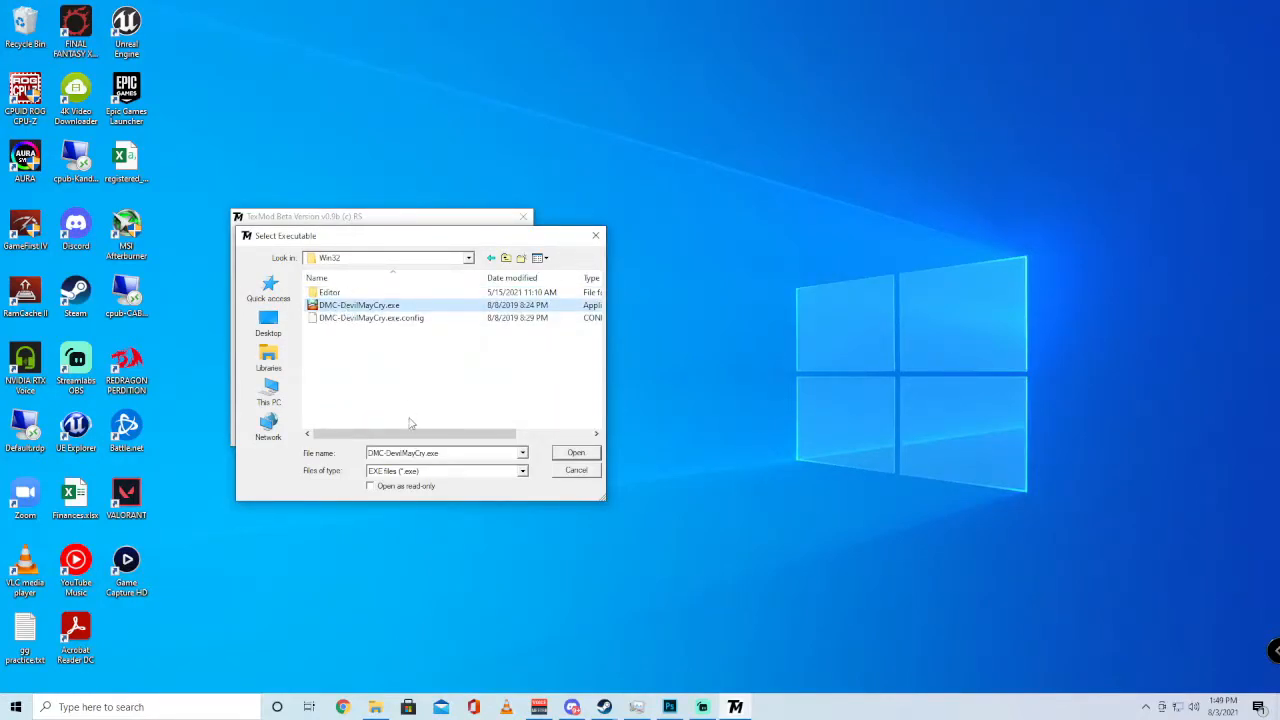
double_click(388, 306)
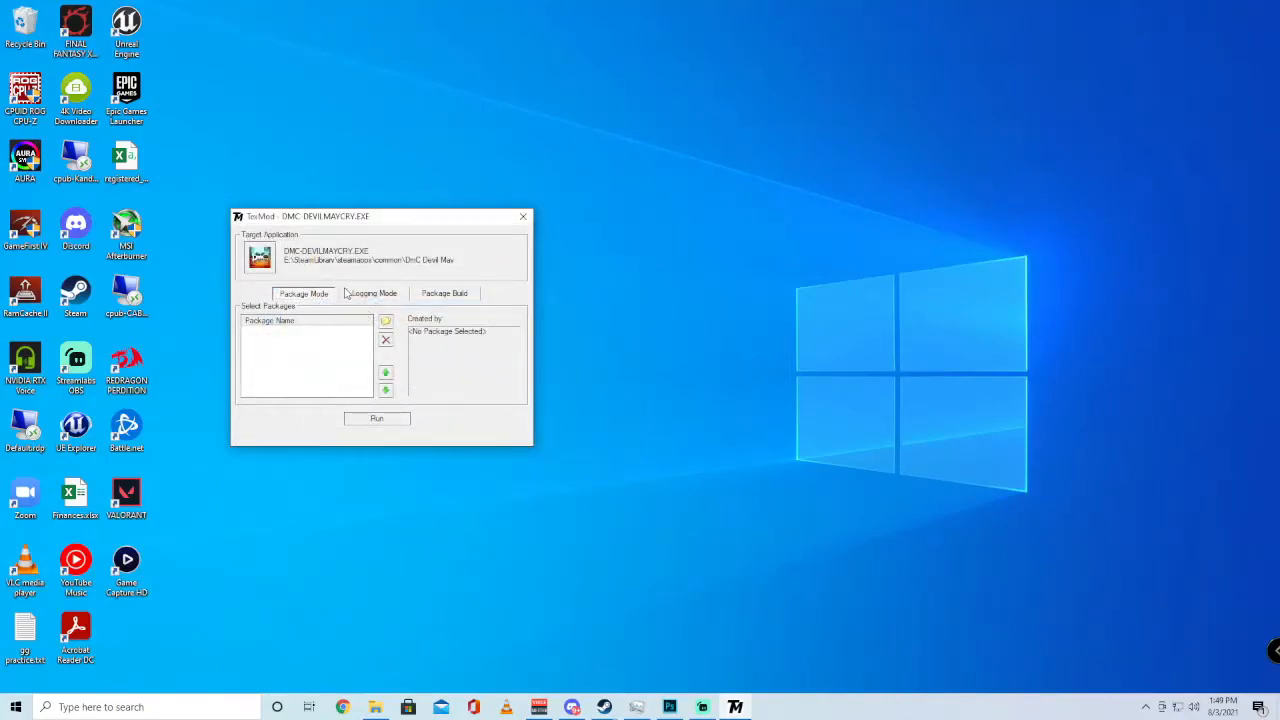
Look over the Package Mode and Package Build options, ending in Logging Mode
click(372, 294)
click(444, 293)
click(303, 293)
click(372, 295)
click(456, 296)
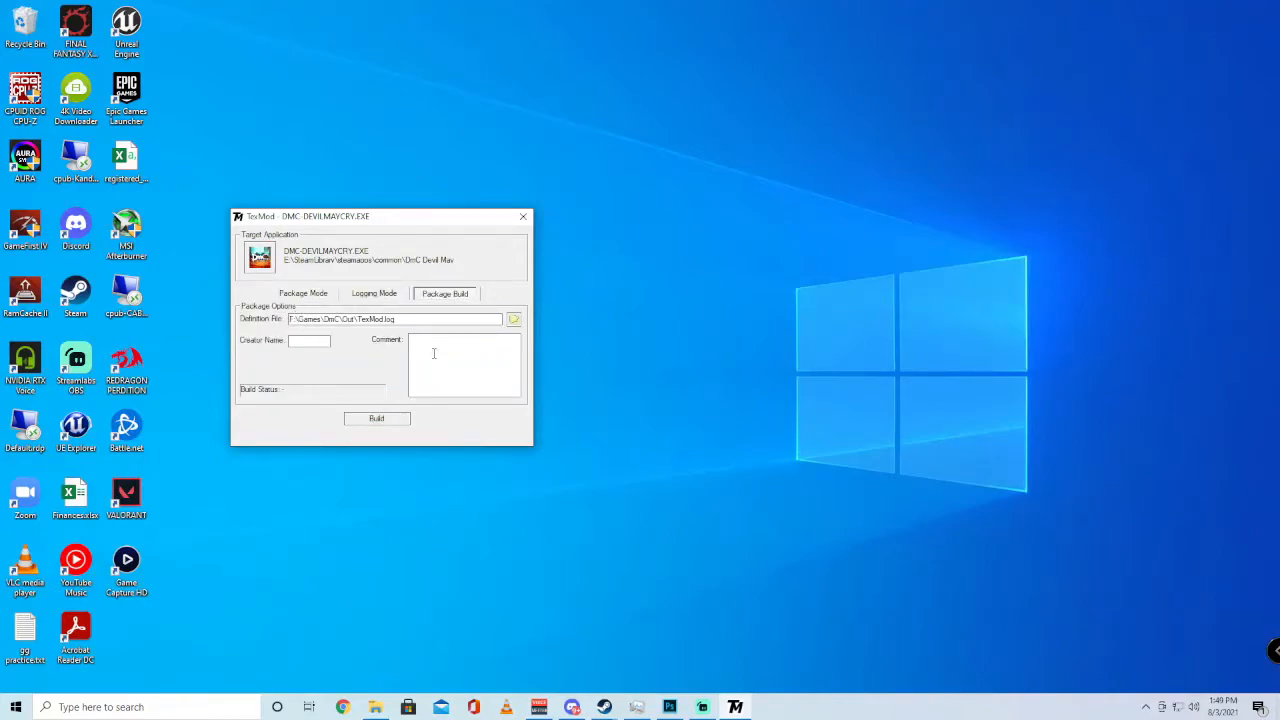
click(376, 296)
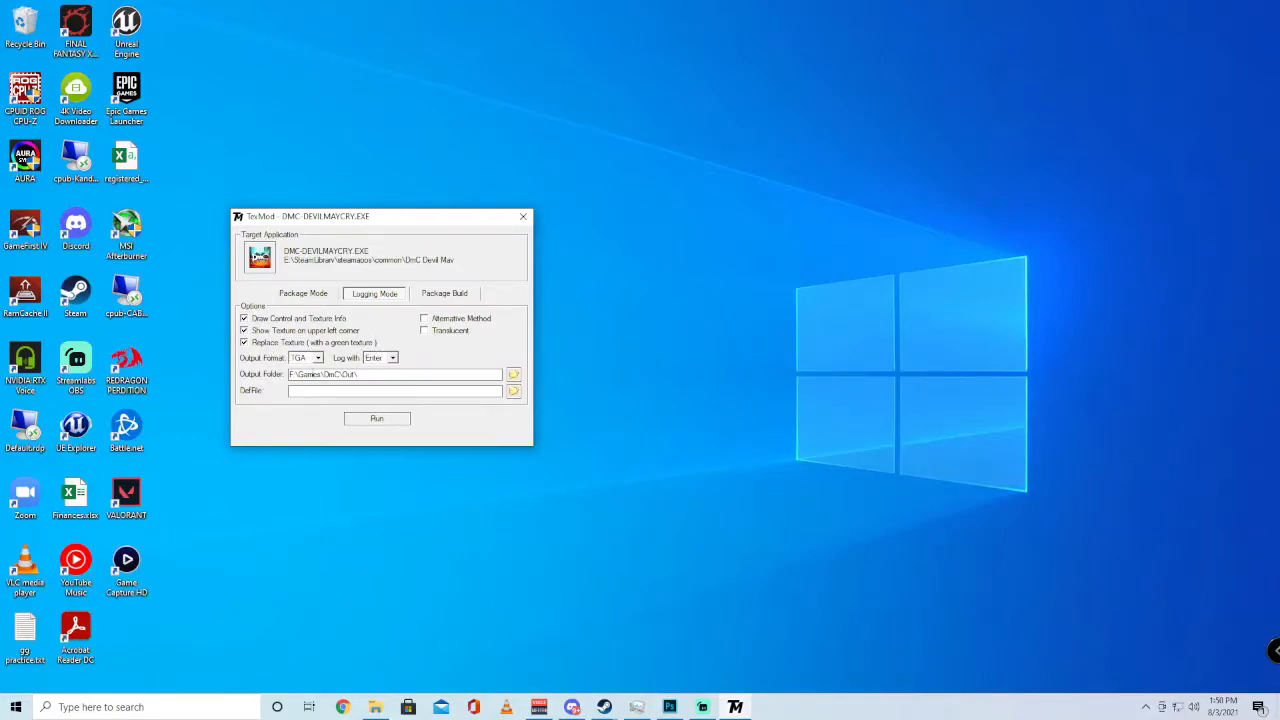
Choose TGA as the output format and Enter as the logging key, and check the output folder path
click(317, 358)
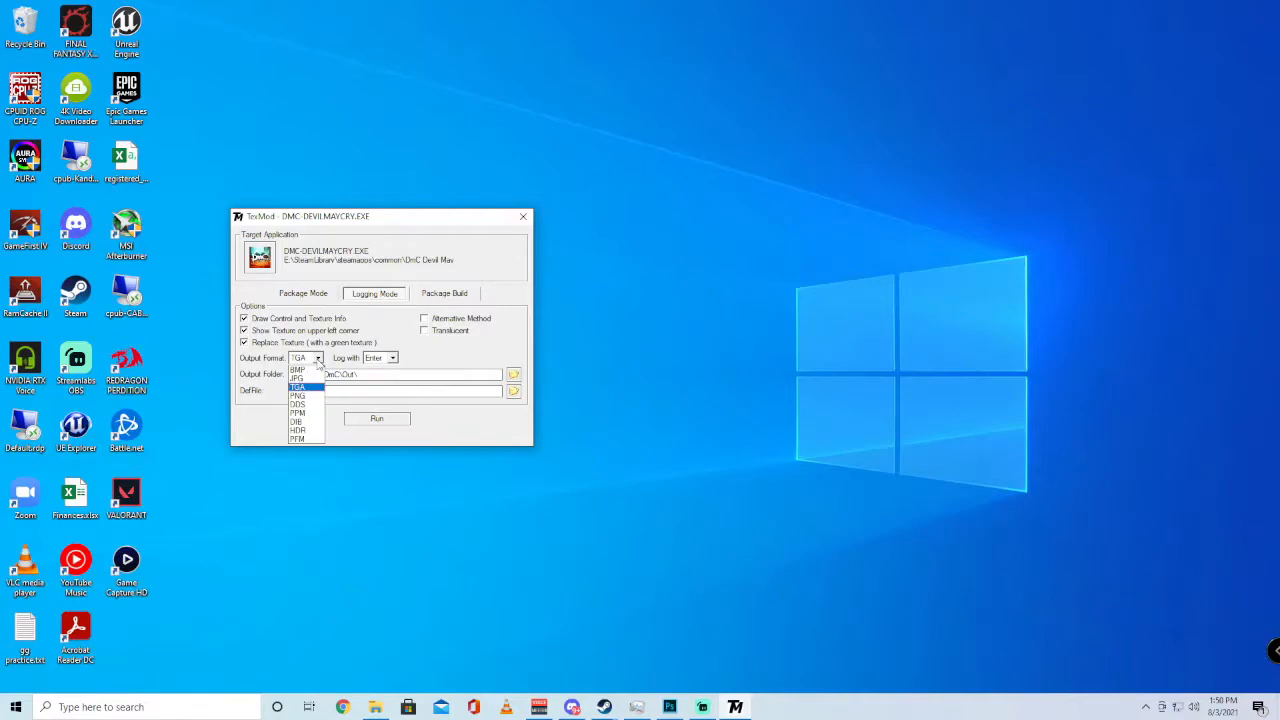
click(319, 362)
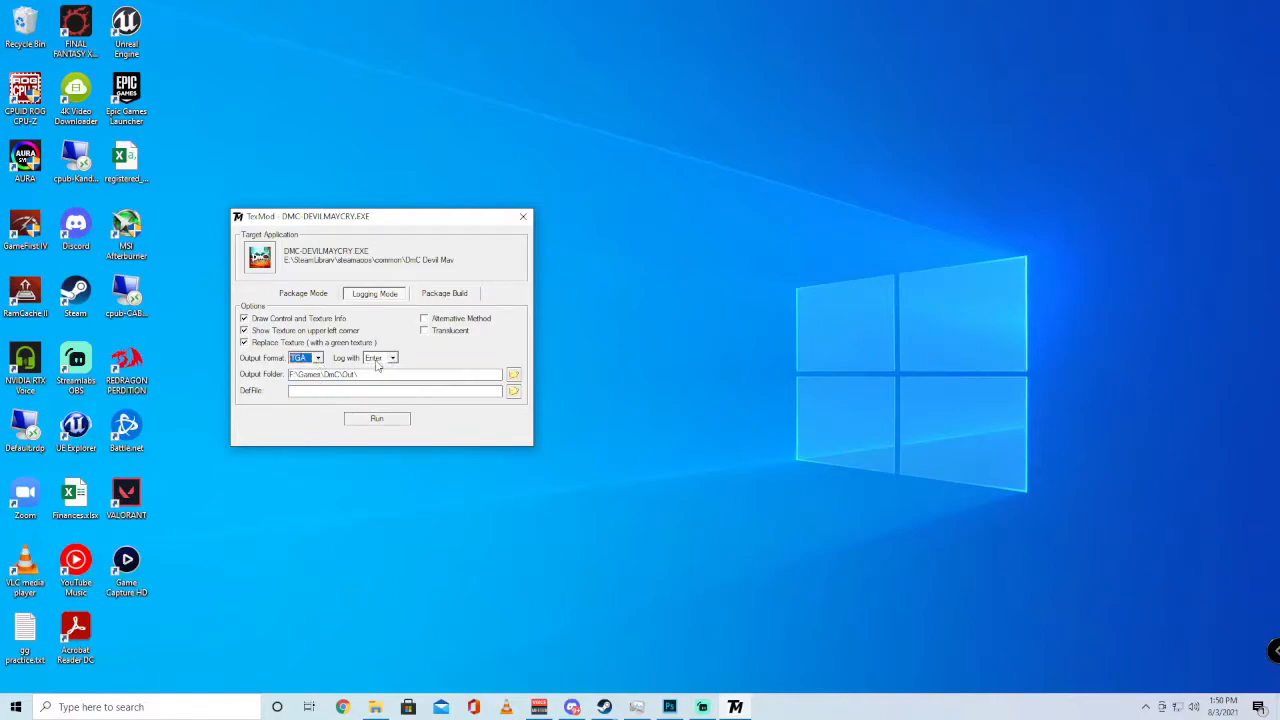
click(371, 360)
click(394, 359)
click(393, 358)
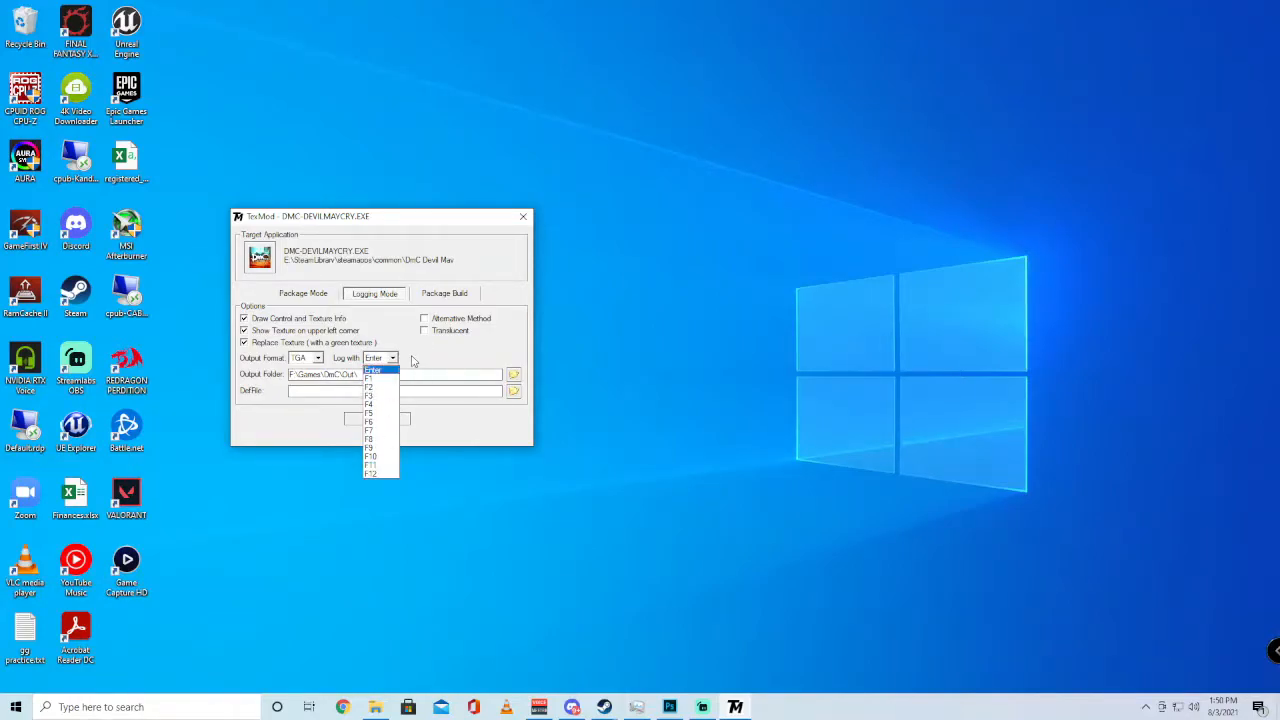
click(373, 370)
drag(380, 374, 282, 378)
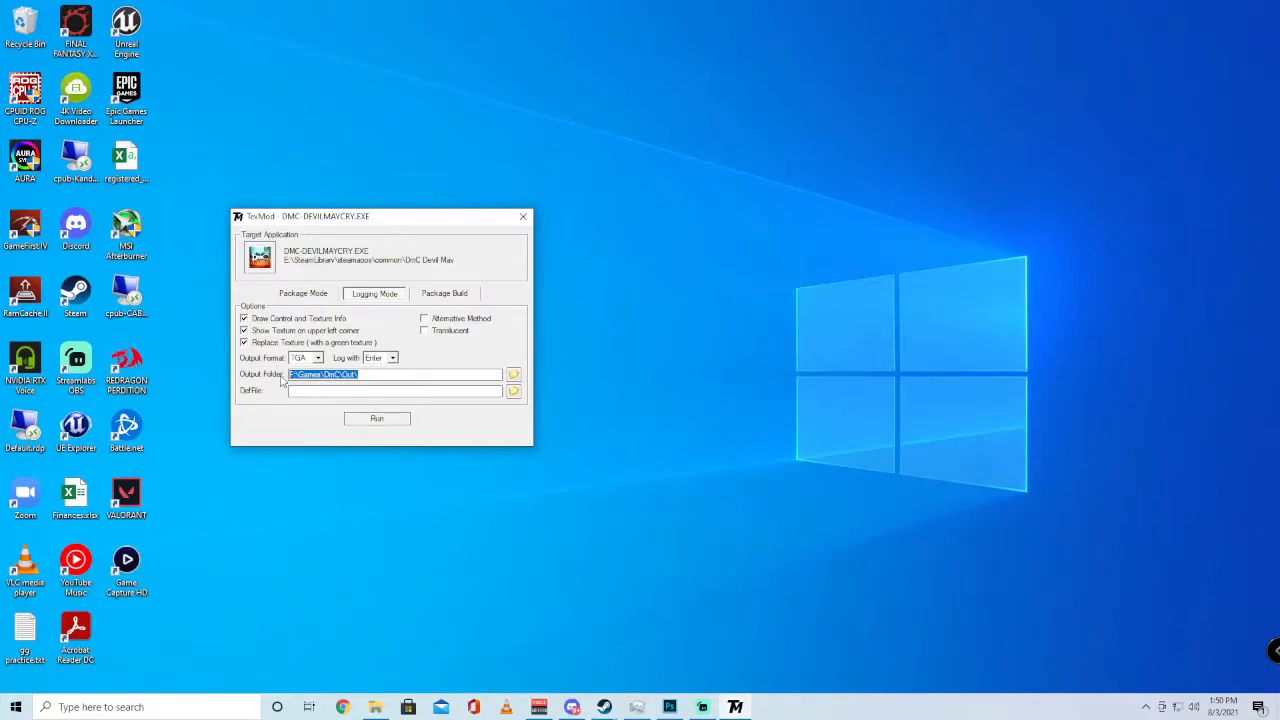
click(351, 374)
Run the game with texture logging and enter its training mode (Entrenamiento) from the main menu
click(374, 420)
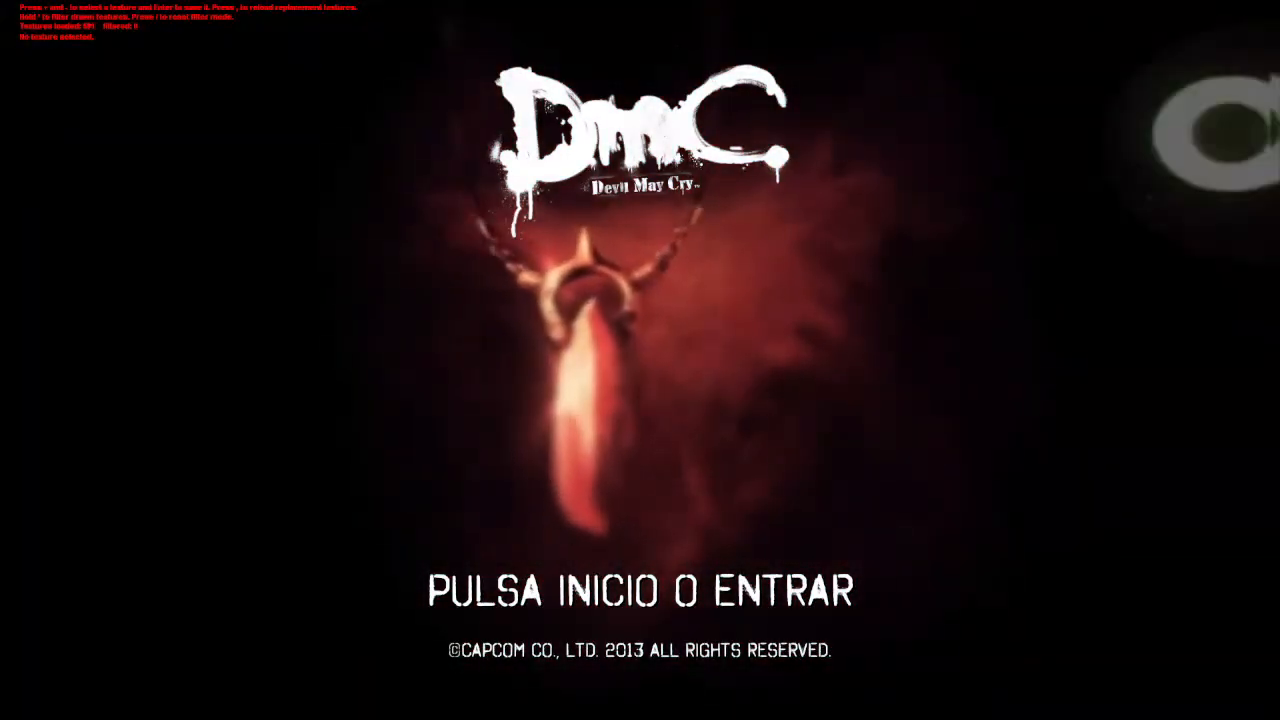
key(Return)
key(Return)
key(Return)
key(Down)
key(Down)
key(Down)
key(Down)
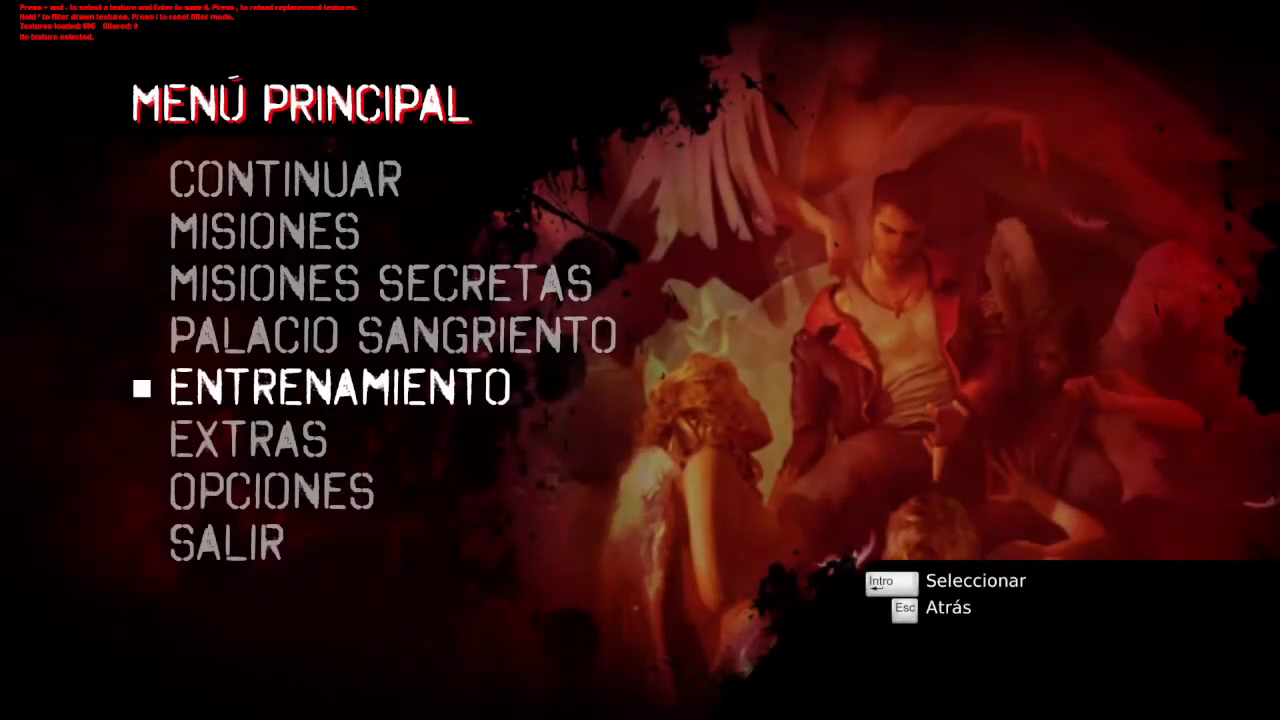
key(Return)
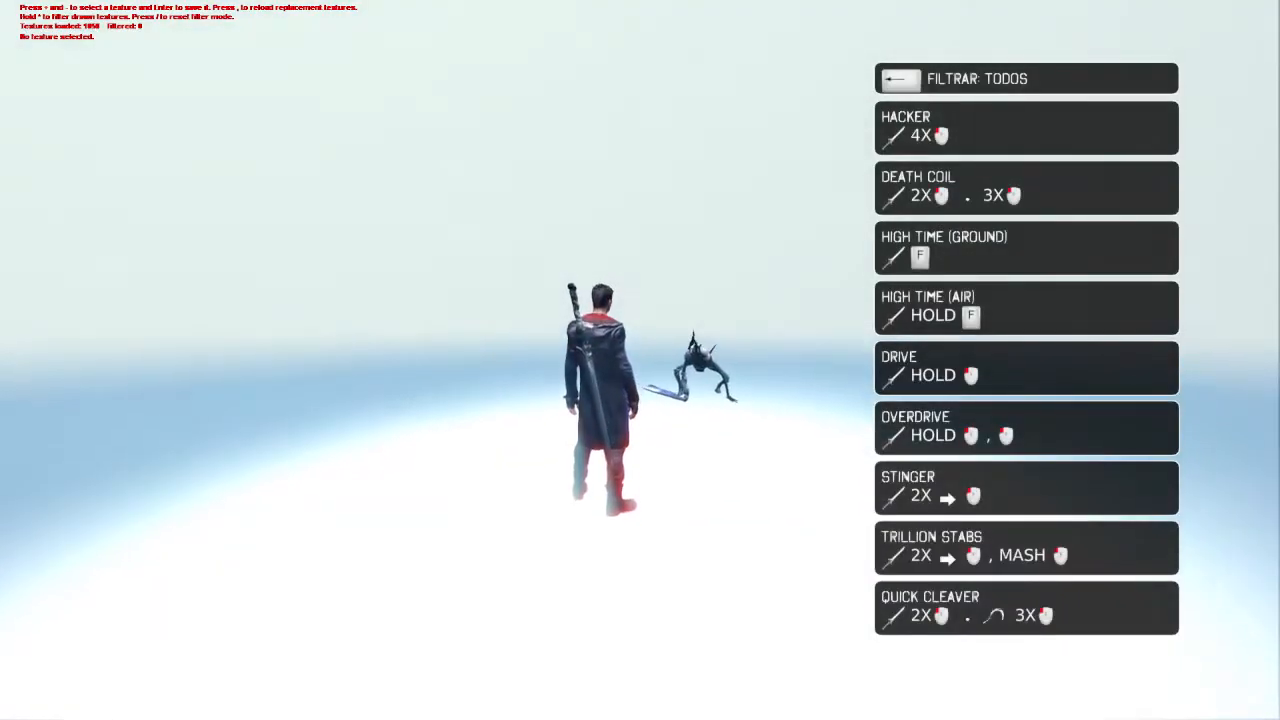
Cycle back and forth through the first loaded textures in the training room, examining each preview
key(plus)
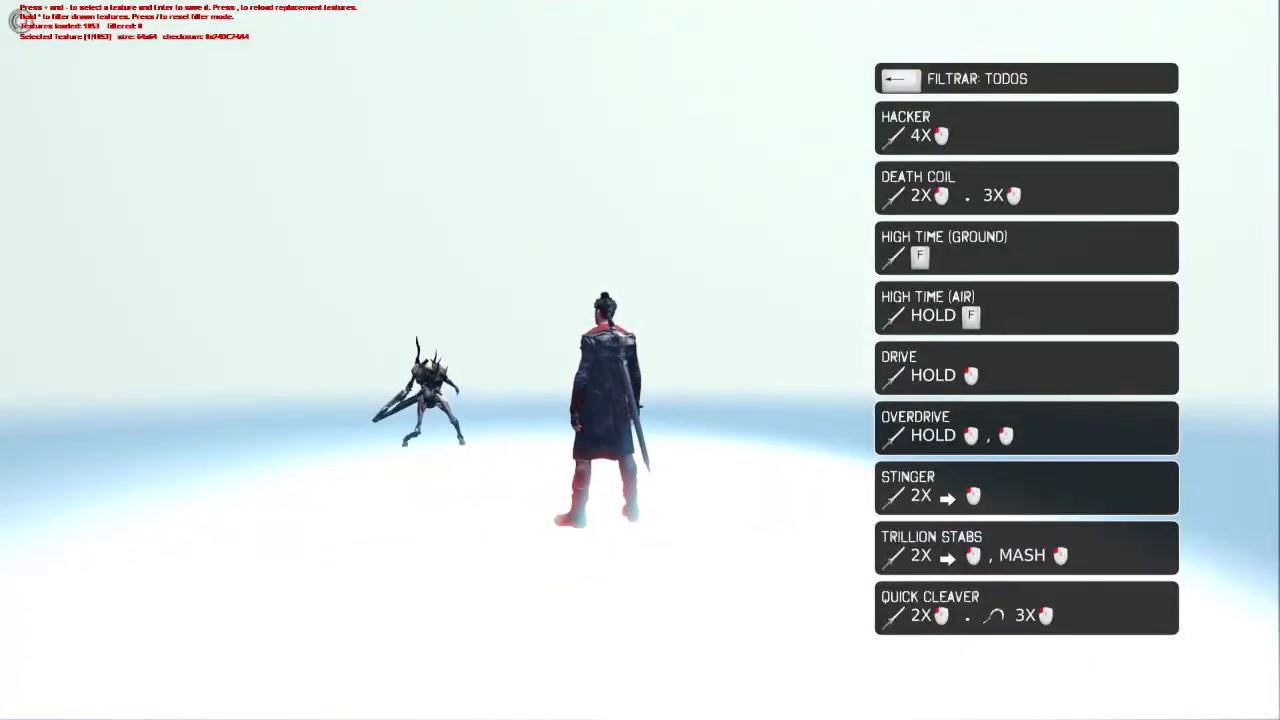
key(plus)
key(plus)
key(plus)
key(plus)
key(plus)
key(plus)
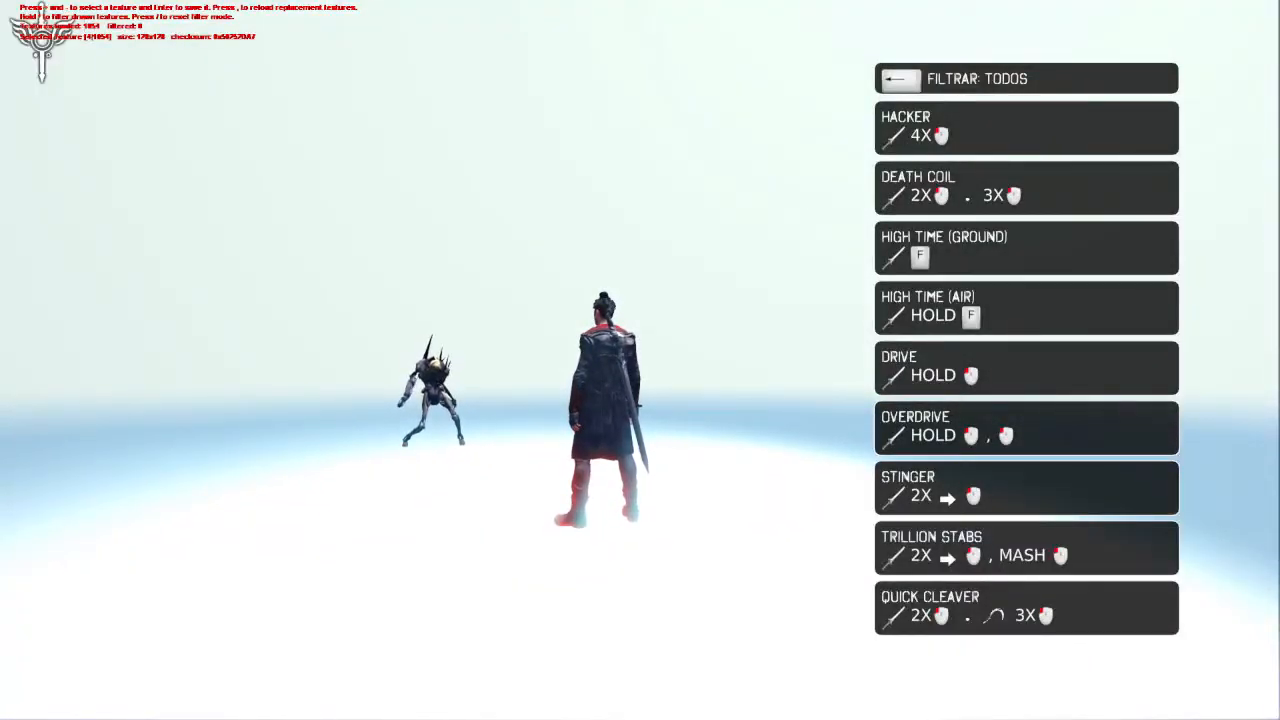
key(plus)
key(plus)
key(plus)
key(plus)
key(plus)
key(plus)
key(plus)
key(plus)
key(plus)
key(plus)
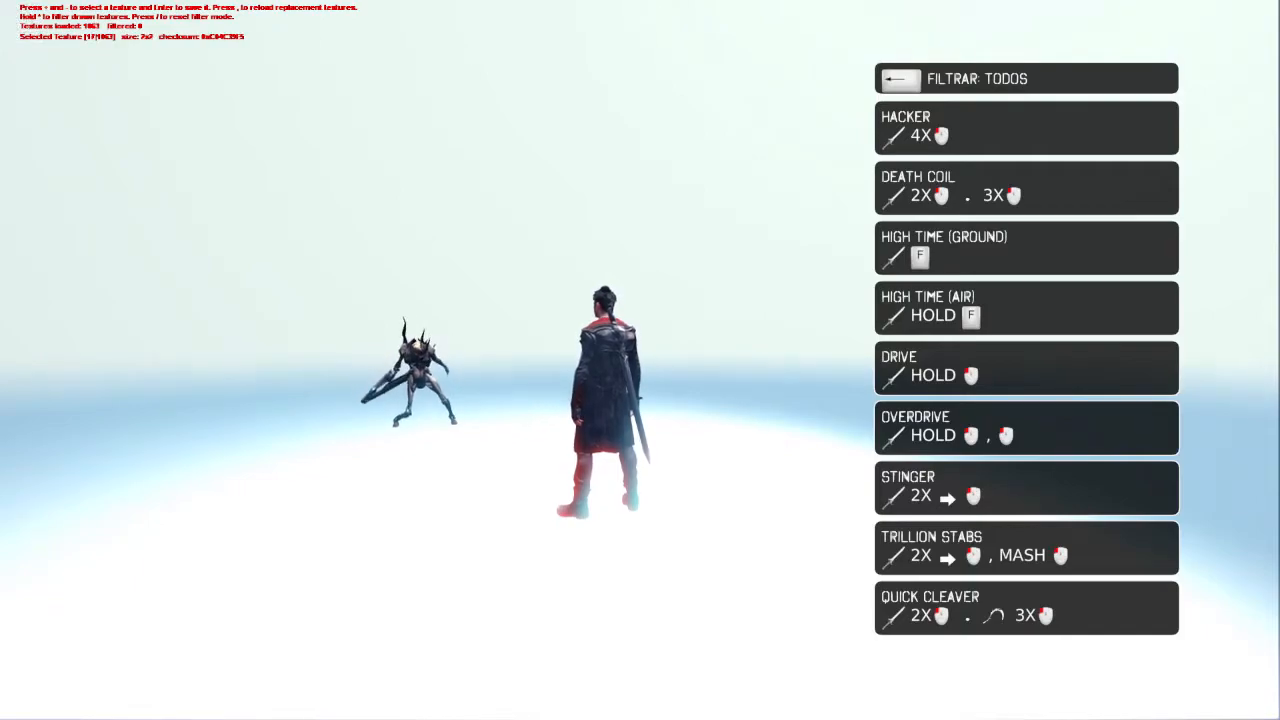
key(minus)
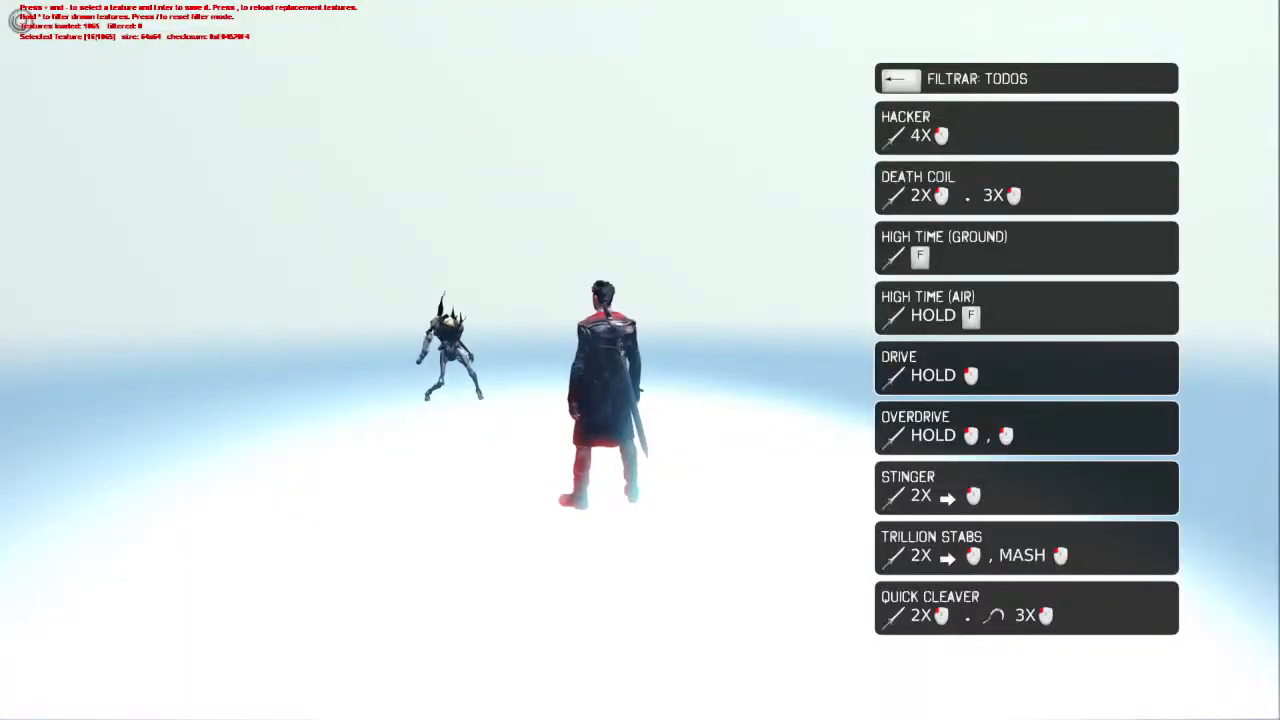
key(plus)
key(plus)
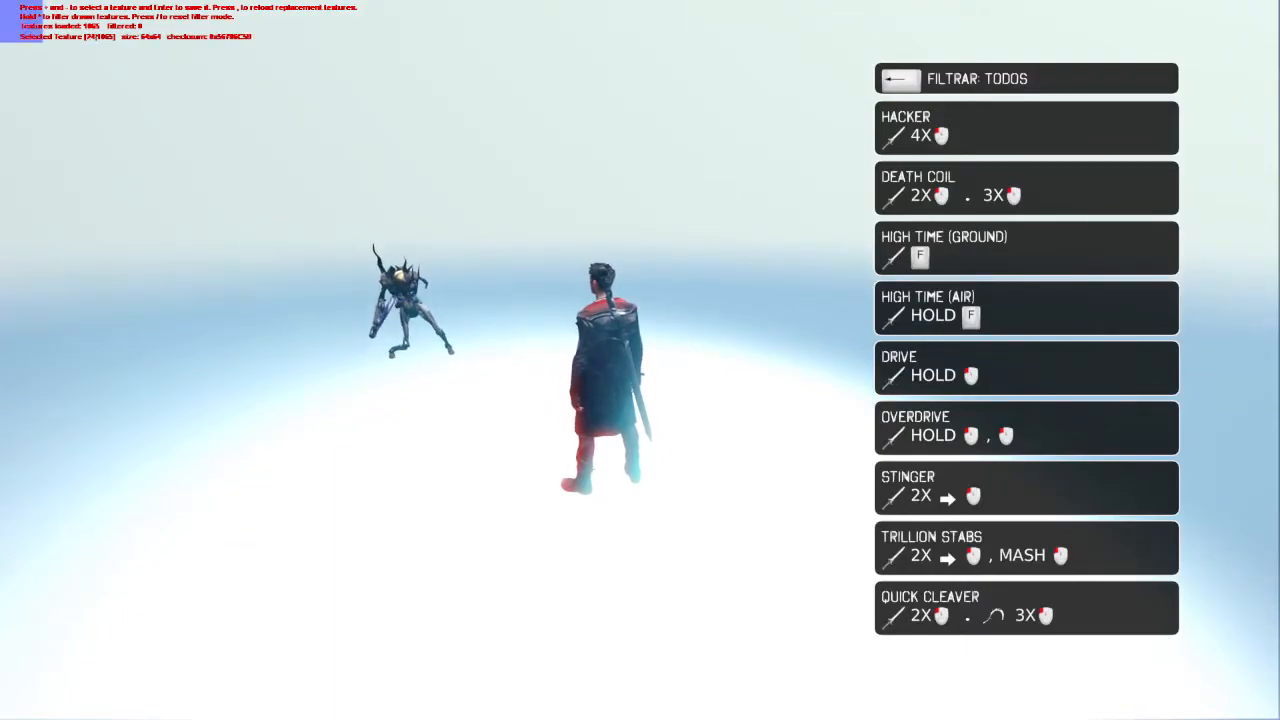
key(plus)
key(plus)
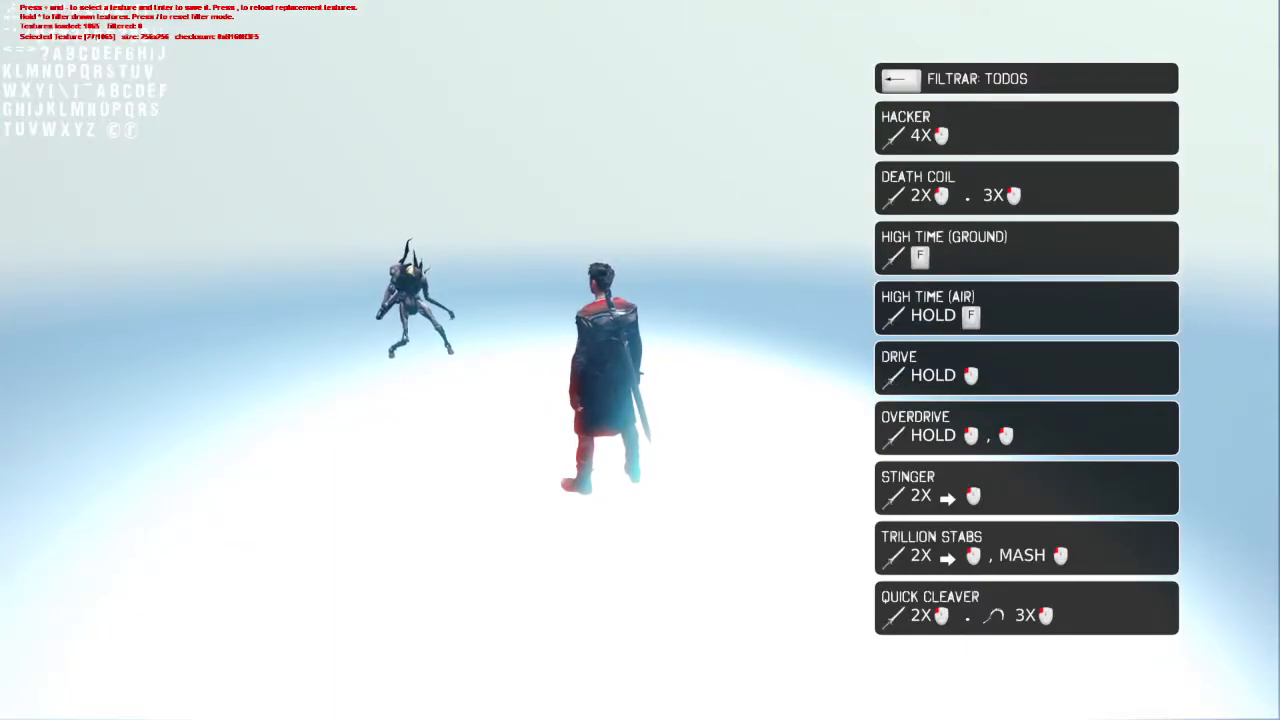
key(minus)
key(minus)
key(minus)
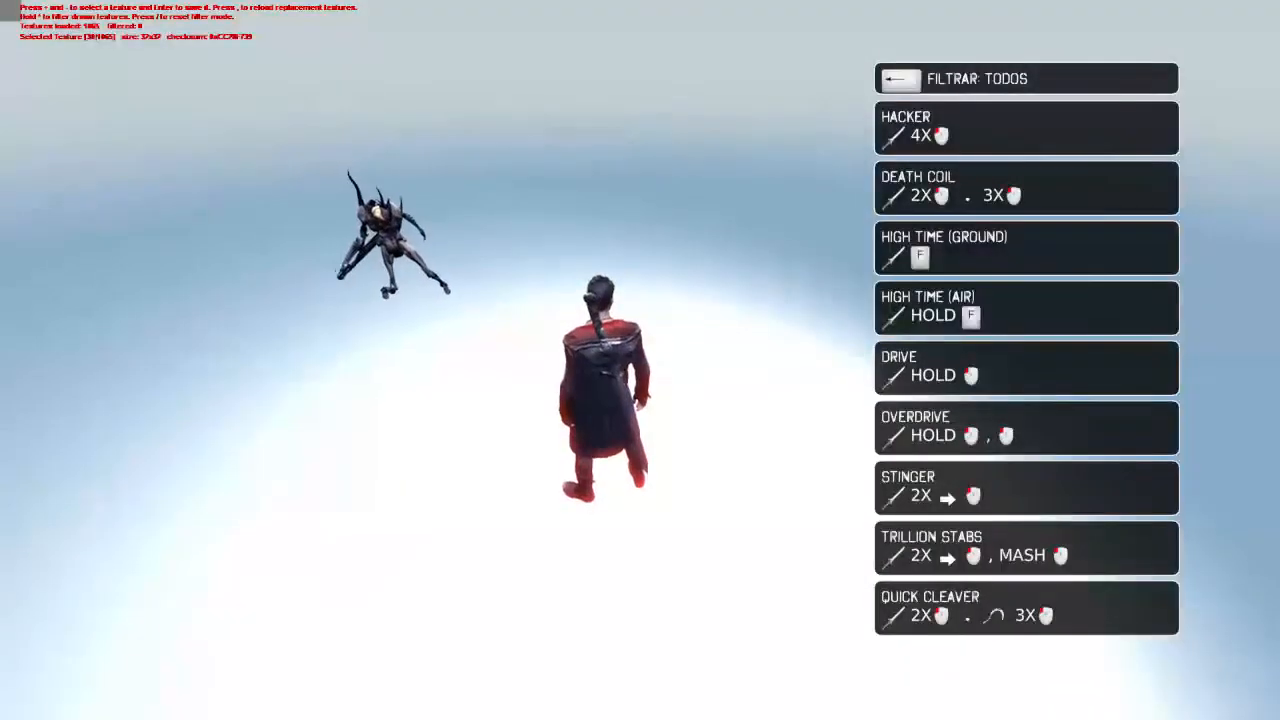
key(plus)
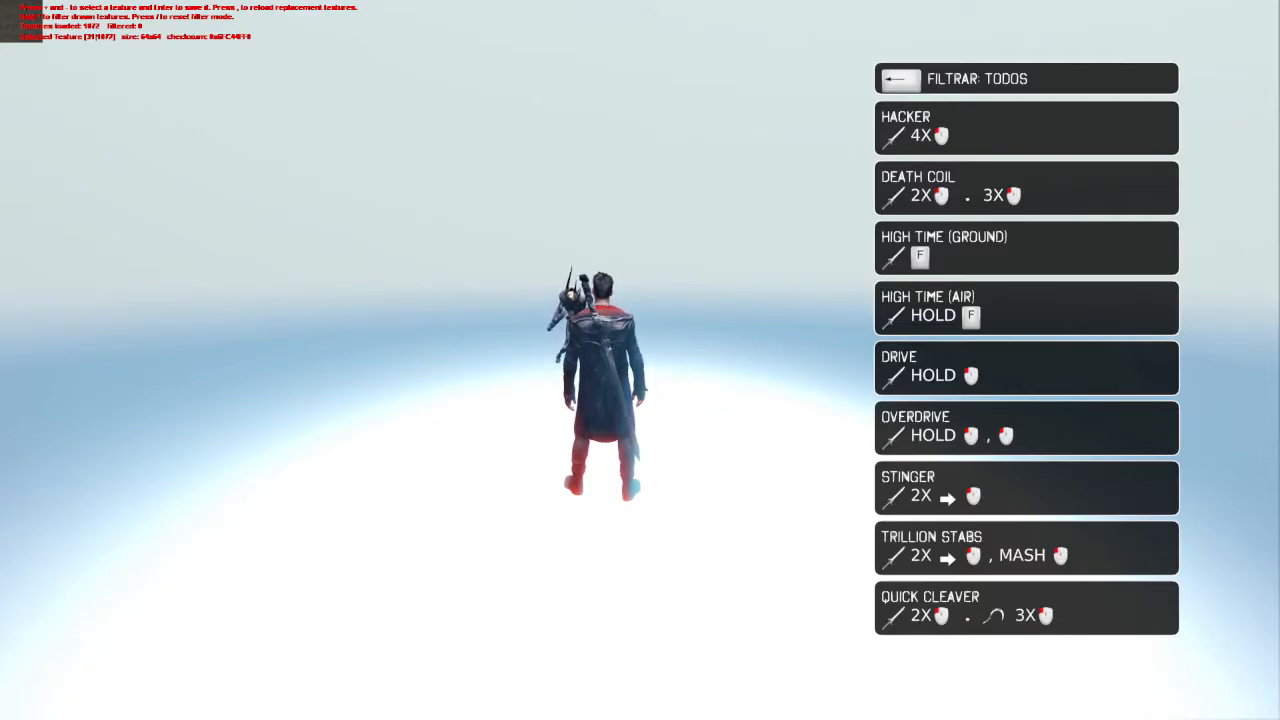
Advance through the loaded textures well past the hundredth one, examining their previews
key(plus)
key(plus)
key(plus)
key(plus)
key(plus)
key(plus)
key(plus)
key(plus)
key(plus)
key(plus)
key(plus)
key(plus)
key(plus)
key(plus)
key(plus)
key(plus)
key(plus)
key(plus)
key(plus)
key(plus)
key(plus)
key(plus)
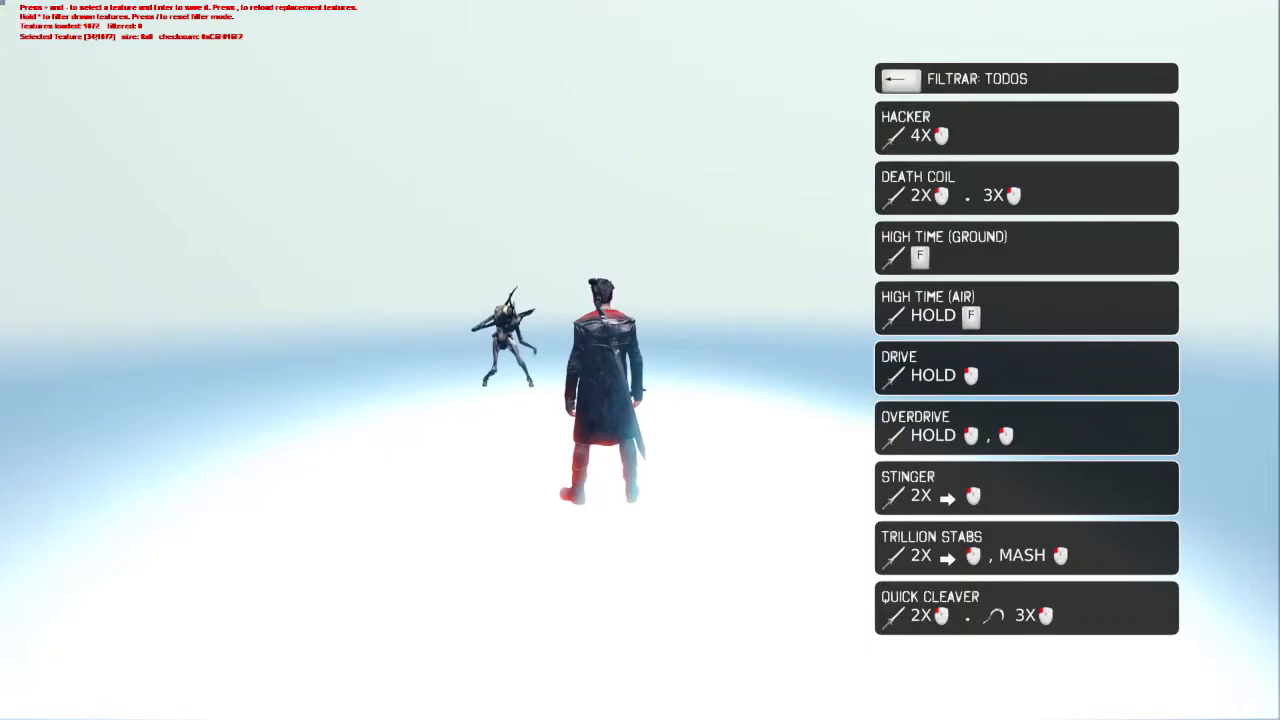
key(plus)
key(plus)
key(plus)
key(plus)
key(plus)
key(plus)
key(plus)
key(plus)
key(plus)
key(plus)
key(plus)
key(plus)
key(plus)
key(plus)
key(plus)
key(plus)
key(plus)
key(plus)
key(plus)
key(plus)
key(plus)
key(plus)
key(plus)
key(plus)
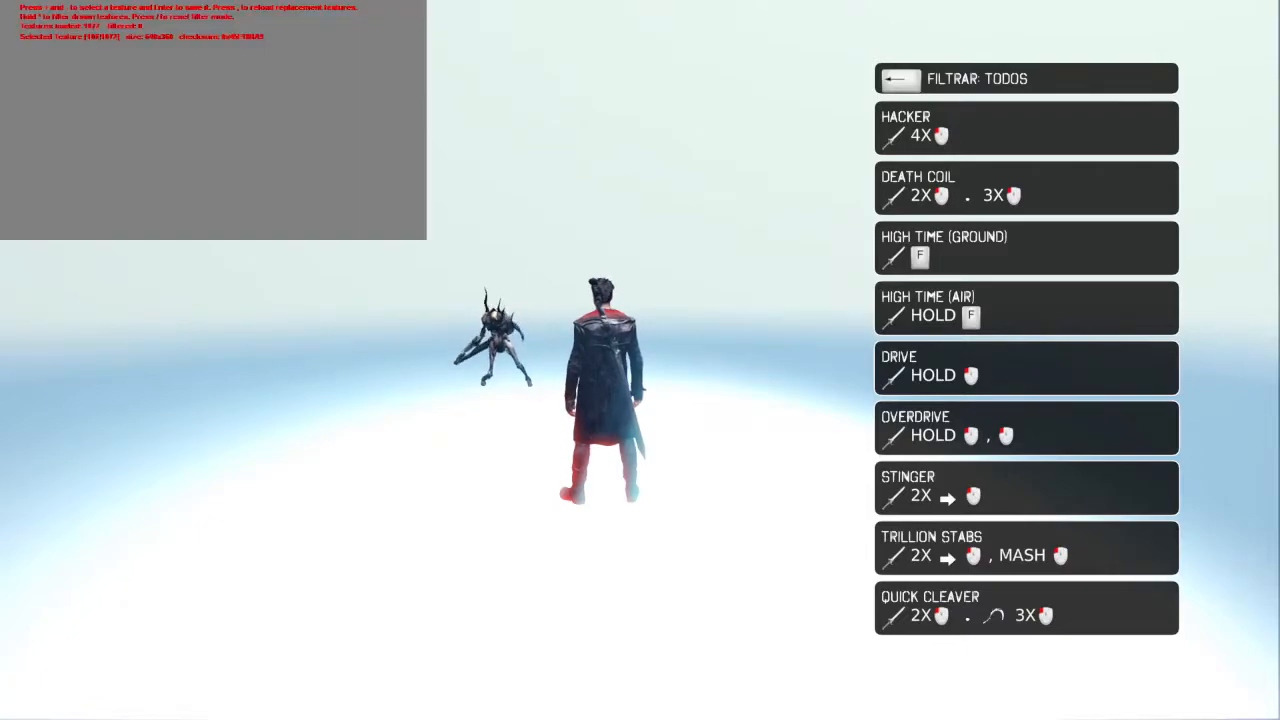
key(plus)
key(plus)
key(plus)
key(plus)
key(plus)
key(plus)
key(plus)
key(plus)
key(plus)
key(plus)
key(plus)
key(plus)
Step backward through the loaded textures, past the start of the list and around to its end, examining the character's coat and face textures
key(minus)
key(minus)
key(minus)
key(minus)
key(minus)
key(minus)
key(minus)
key(minus)
key(minus)
key(minus)
key(minus)
key(minus)
key(minus)
key(minus)
key(minus)
key(minus)
key(minus)
key(minus)
key(minus)
key(minus)
key(minus)
key(minus)
key(minus)
key(minus)
key(minus)
key(minus)
key(minus)
key(minus)
key(minus)
key(minus)
key(minus)
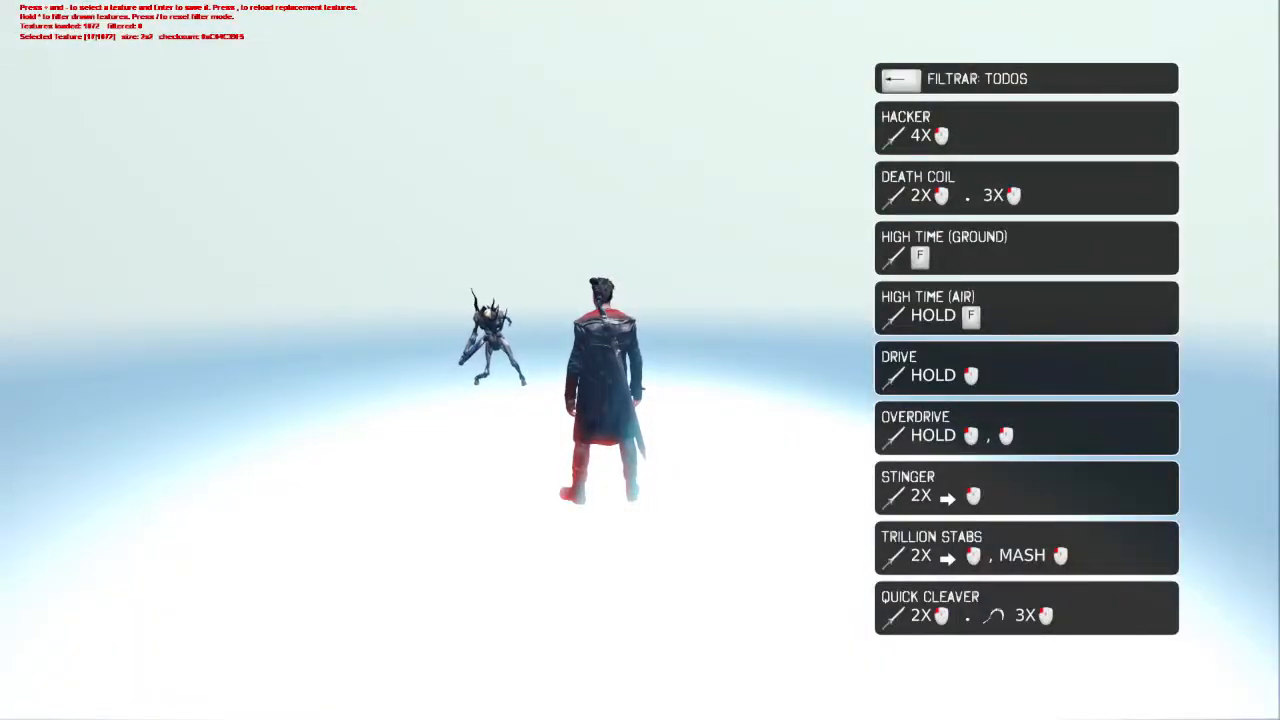
key(minus)
key(minus)
key(minus)
key(minus)
key(minus)
key(minus)
key(minus)
key(minus)
key(minus)
key(minus)
key(minus)
key(minus)
key(minus)
key(minus)
key(minus)
key(minus)
key(minus)
key(minus)
key(minus)
key(minus)
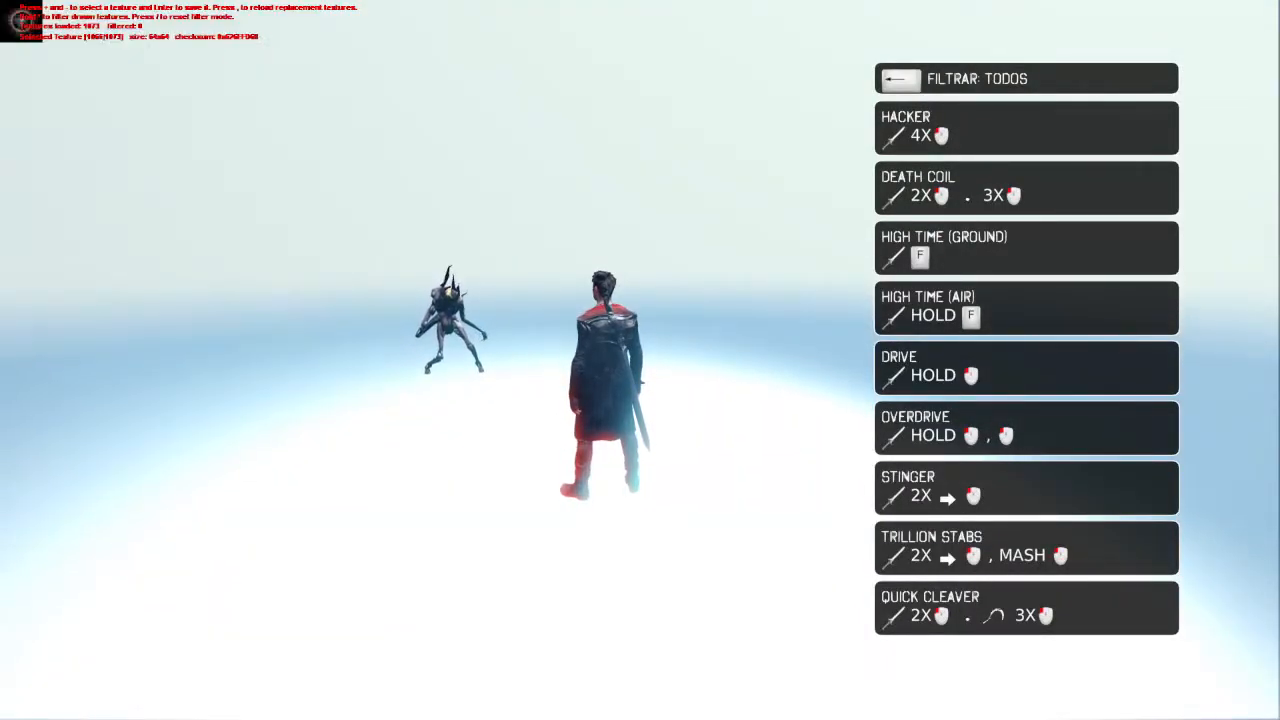
key(minus)
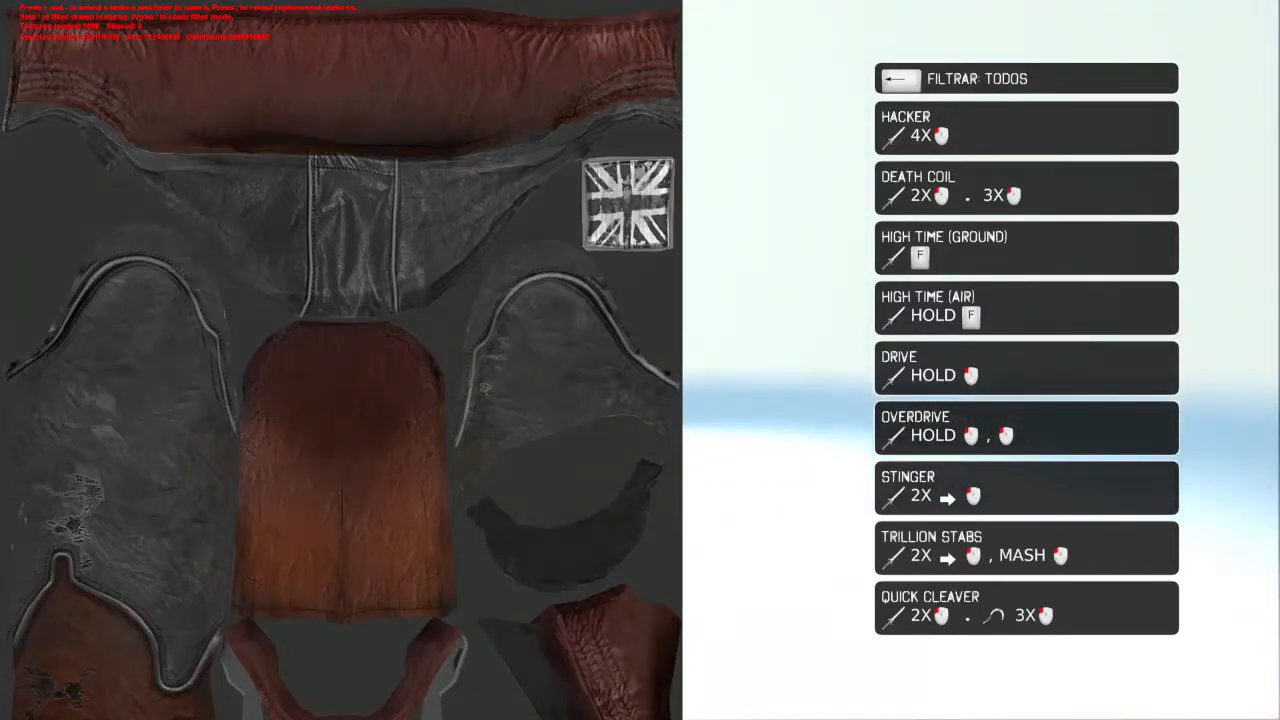
key(plus)
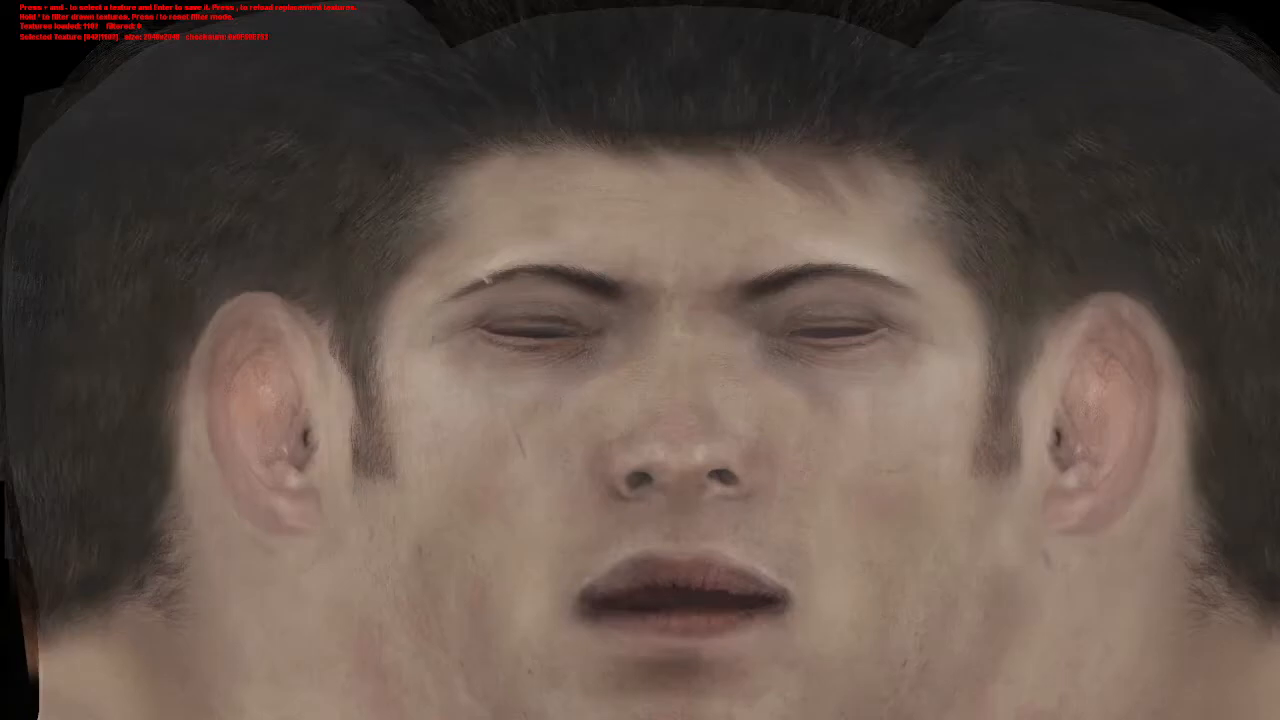
key(minus)
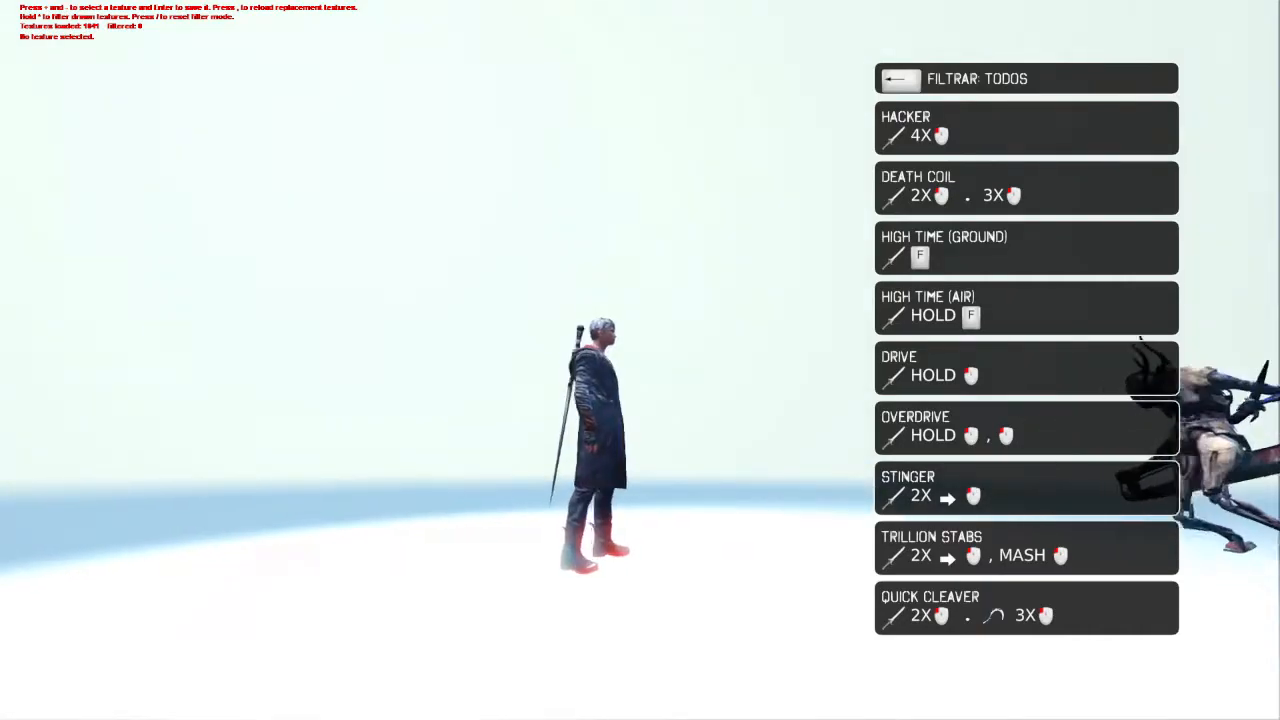
Advance through the loaded textures again from the first one, examining each preview to locate the character's coat texture
key(plus)
key(plus)
key(plus)
key(plus)
key(plus)
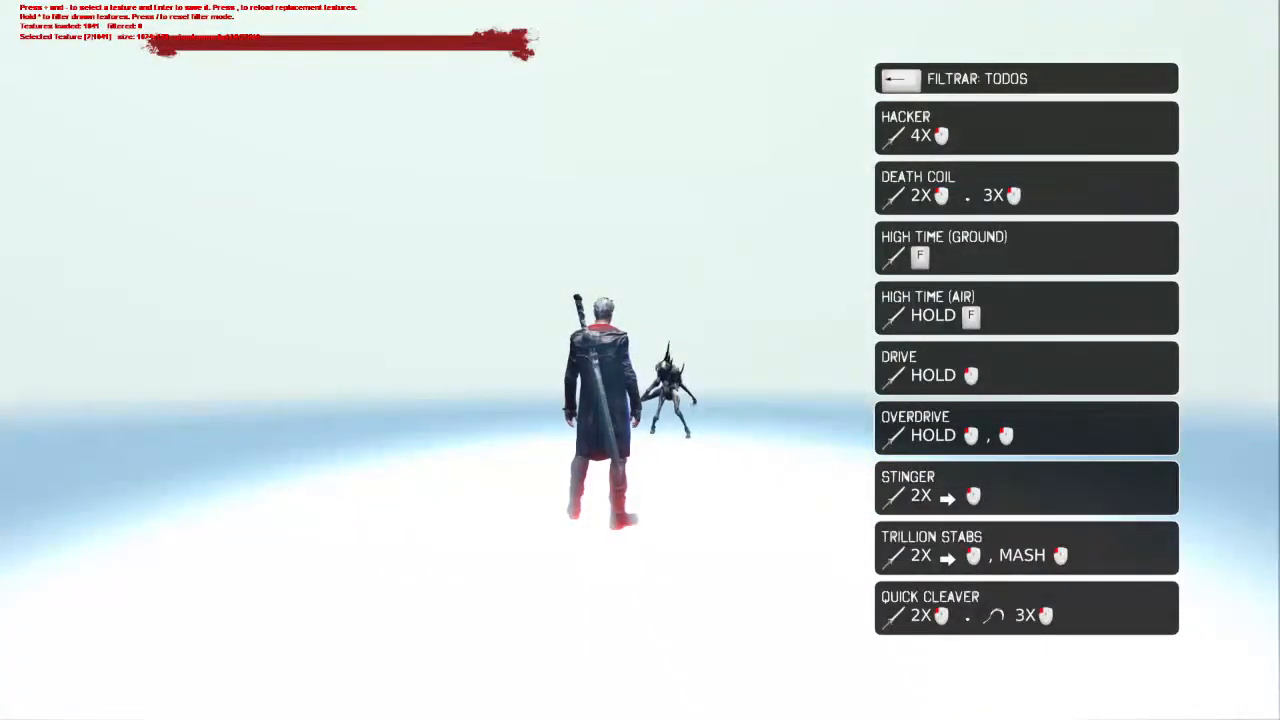
key(plus)
key(plus)
key(plus)
key(plus)
key(plus)
key(plus)
key(plus)
key(plus)
key(plus)
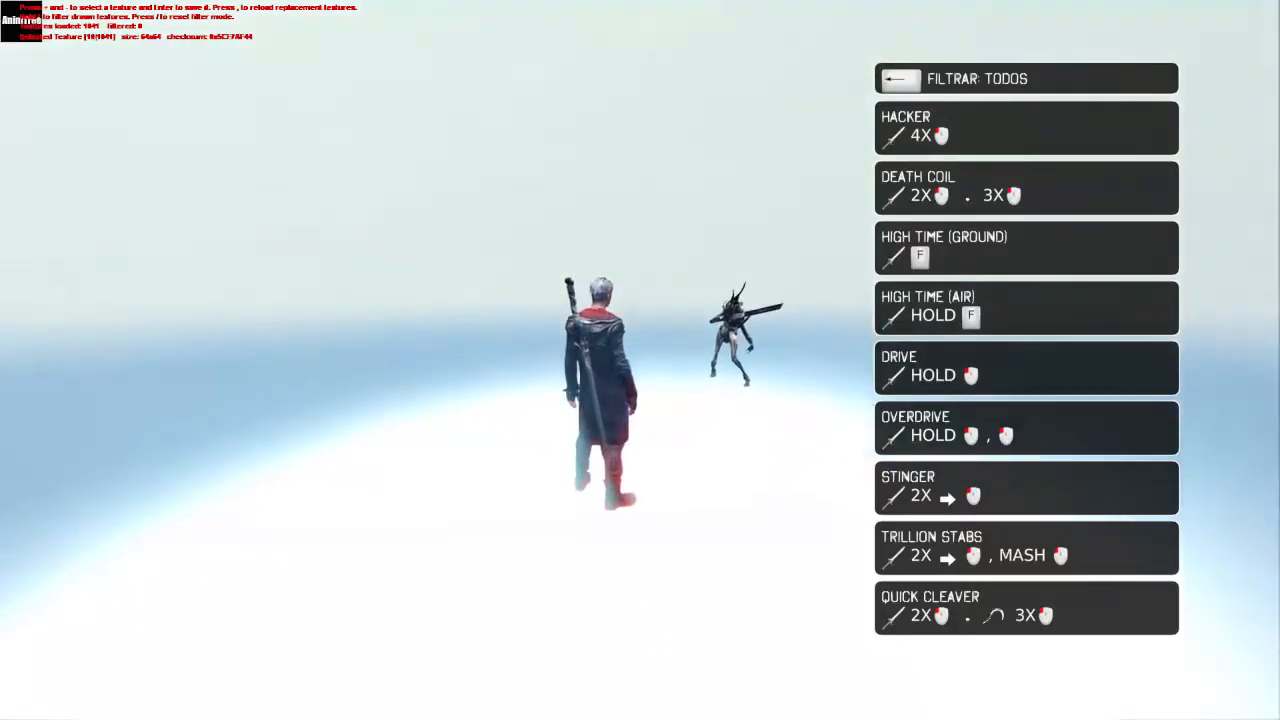
key(plus)
key(plus)
key(plus)
key(plus)
key(plus)
key(plus)
key(plus)
key(plus)
key(plus)
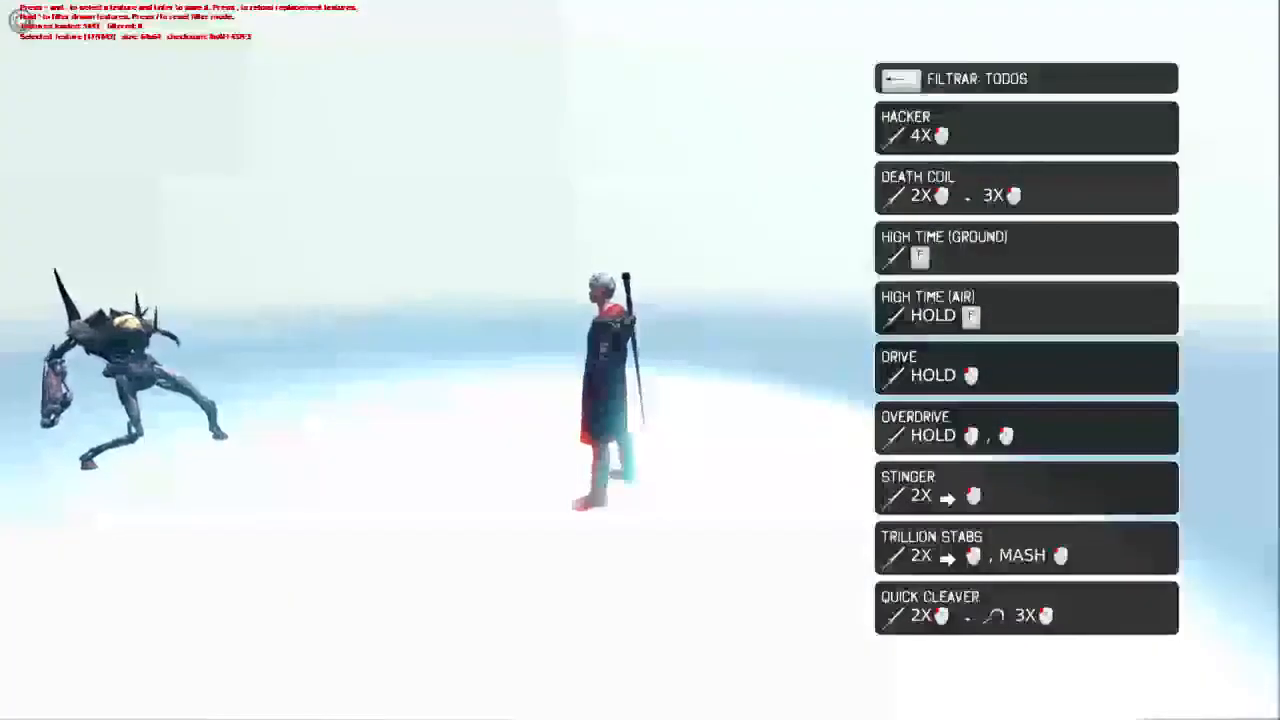
key(plus)
key(plus)
key(plus)
key(plus)
key(plus)
key(plus)
key(plus)
key(plus)
key(plus)
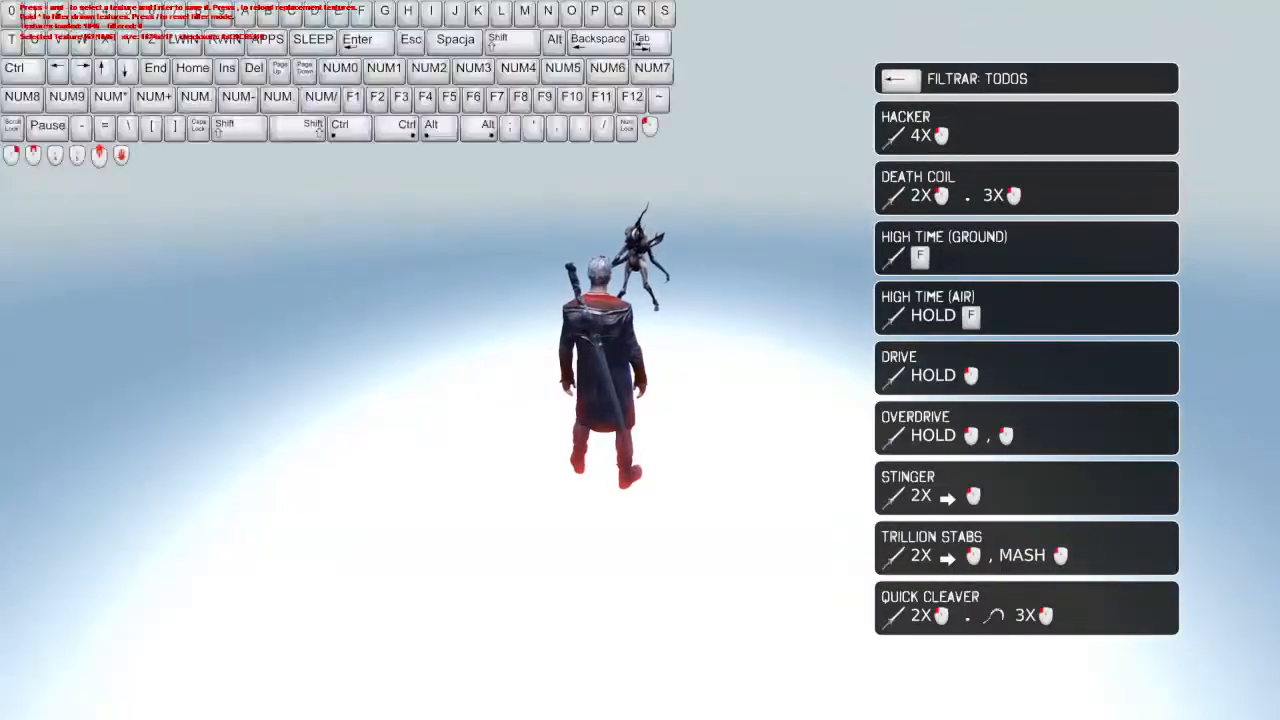
key(plus)
key(plus)
key(plus)
key(plus)
key(plus)
key(plus)
key(plus)
key(plus)
key(plus)
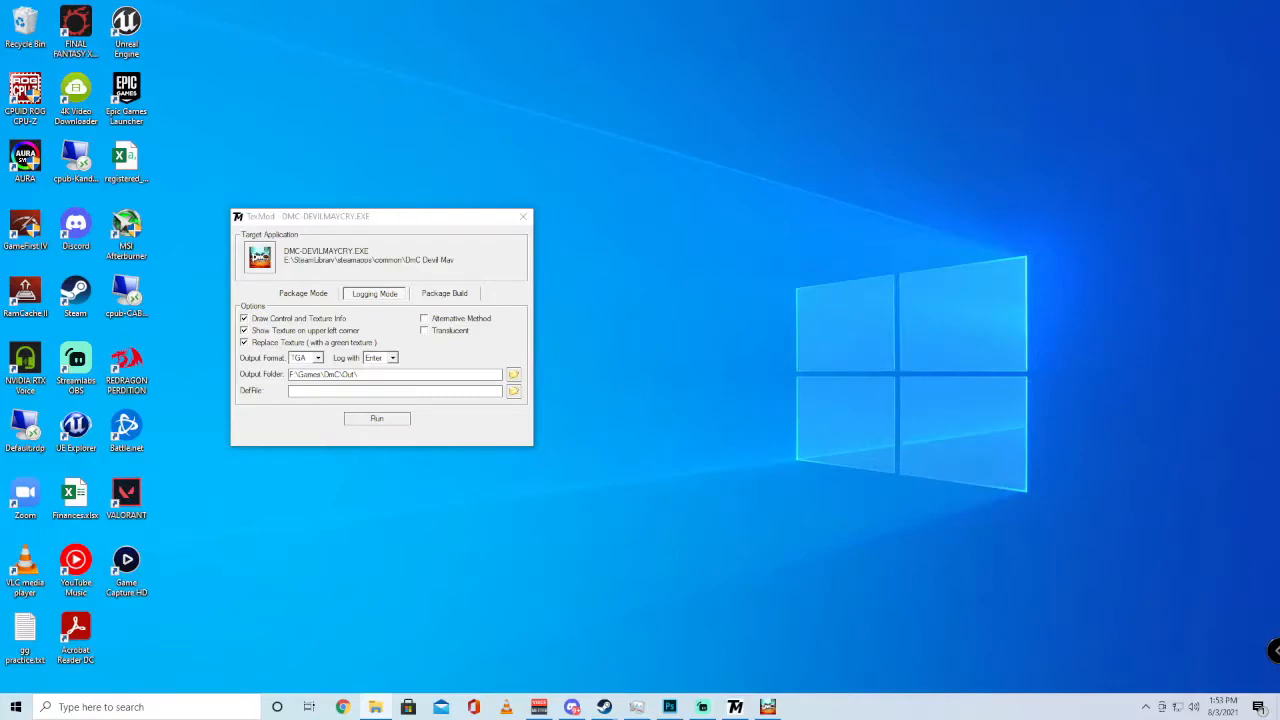
Show the DmC\Out output folder and select the extracted TGA texture DMC-DEVILMAYCRY.EXE_0x68619843.tga
click(375, 707)
drag(150, 118, 669, 157)
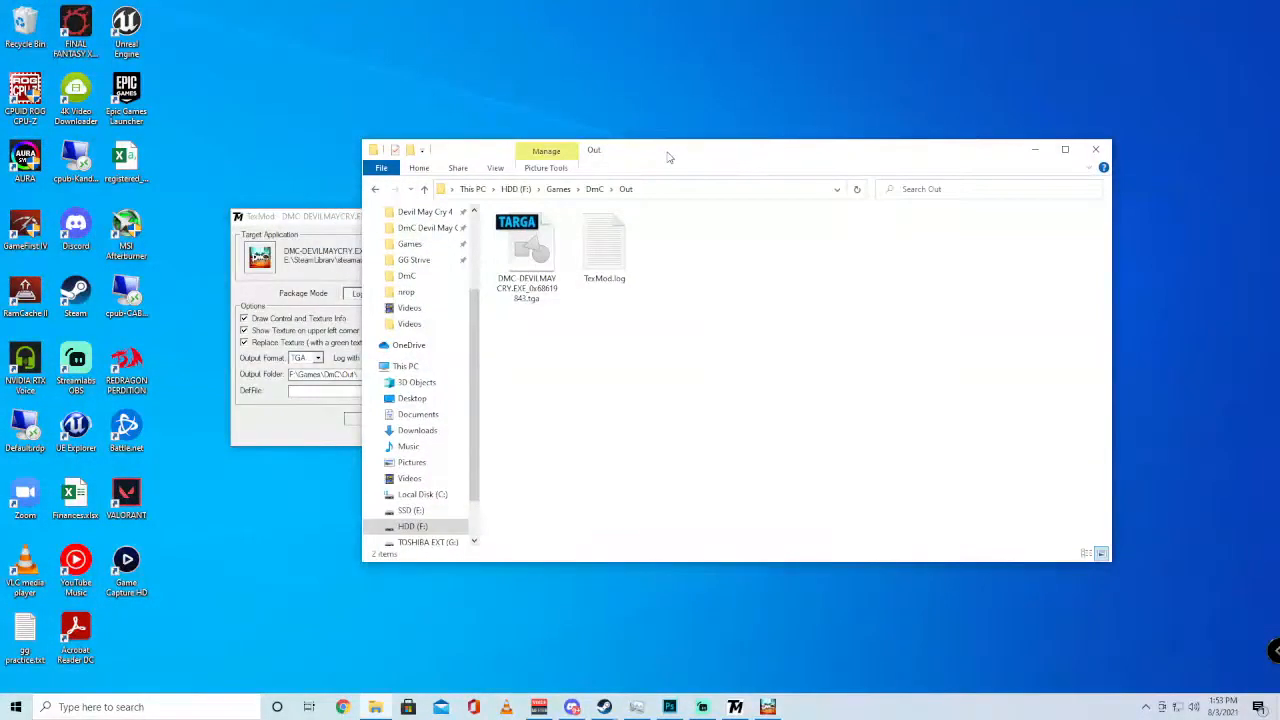
click(522, 272)
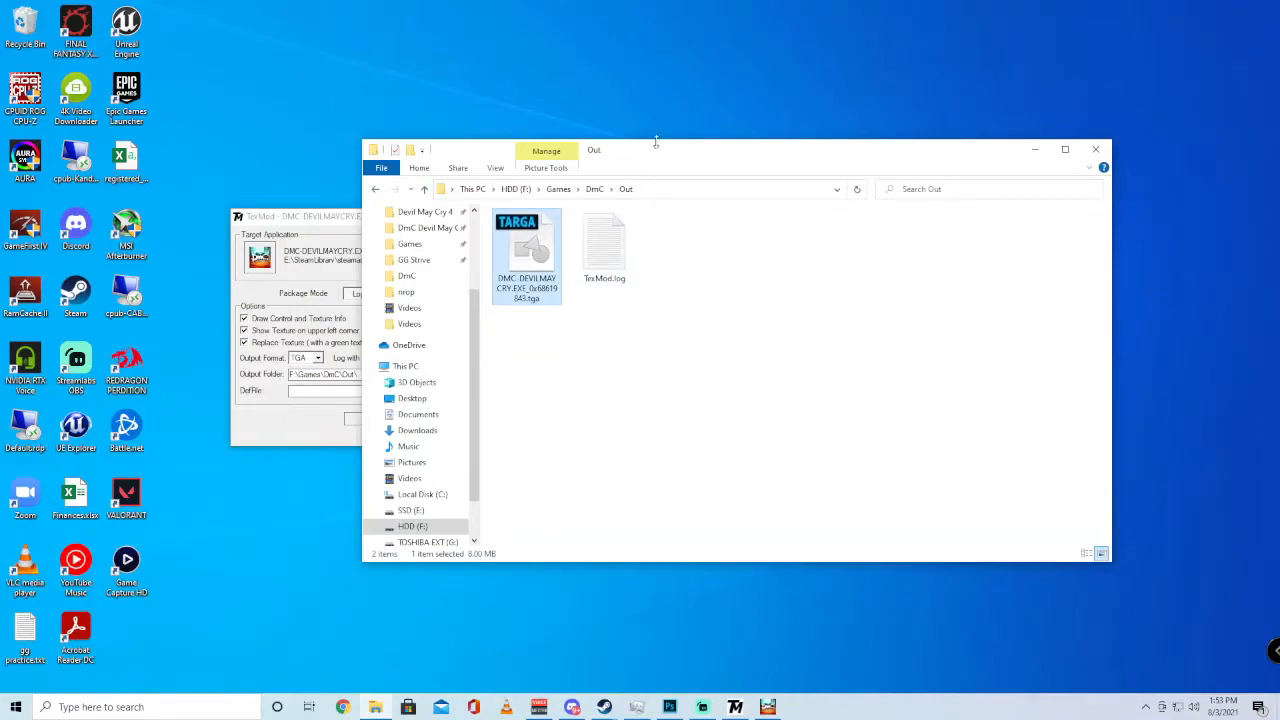
Close the already running Photoshop session without saving changes to its open TGA document
right_click(668, 707)
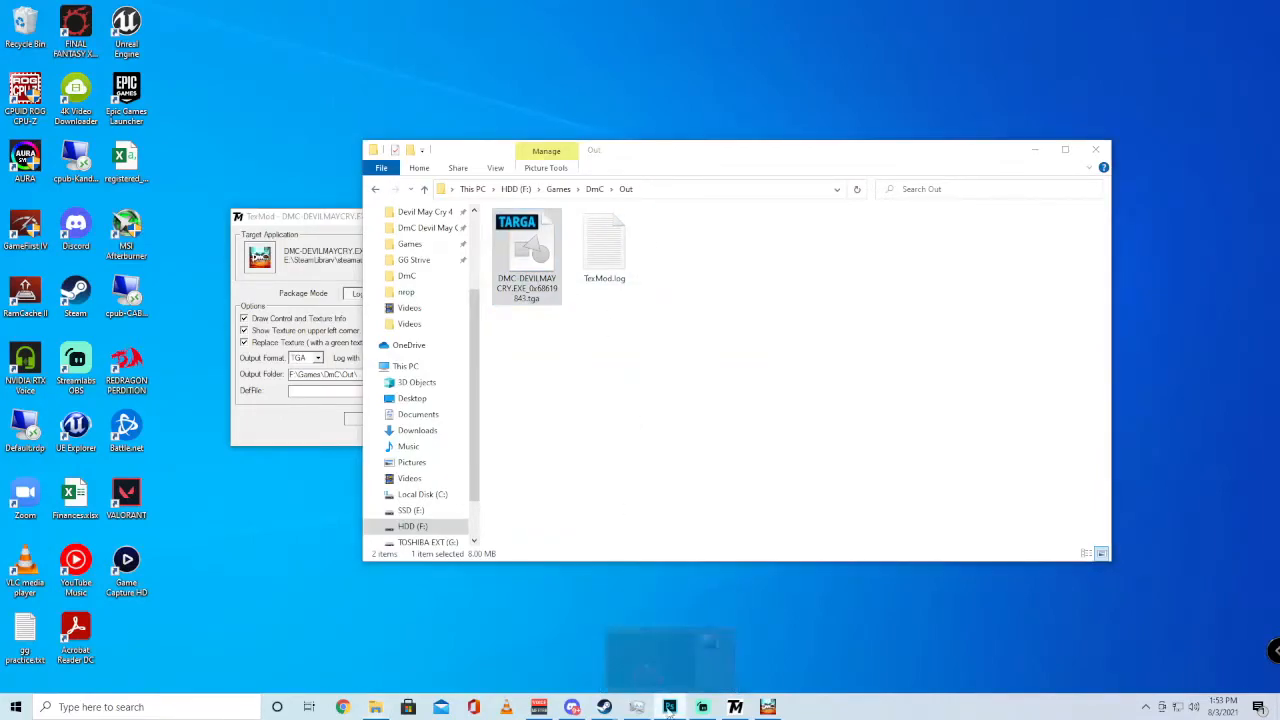
click(636, 678)
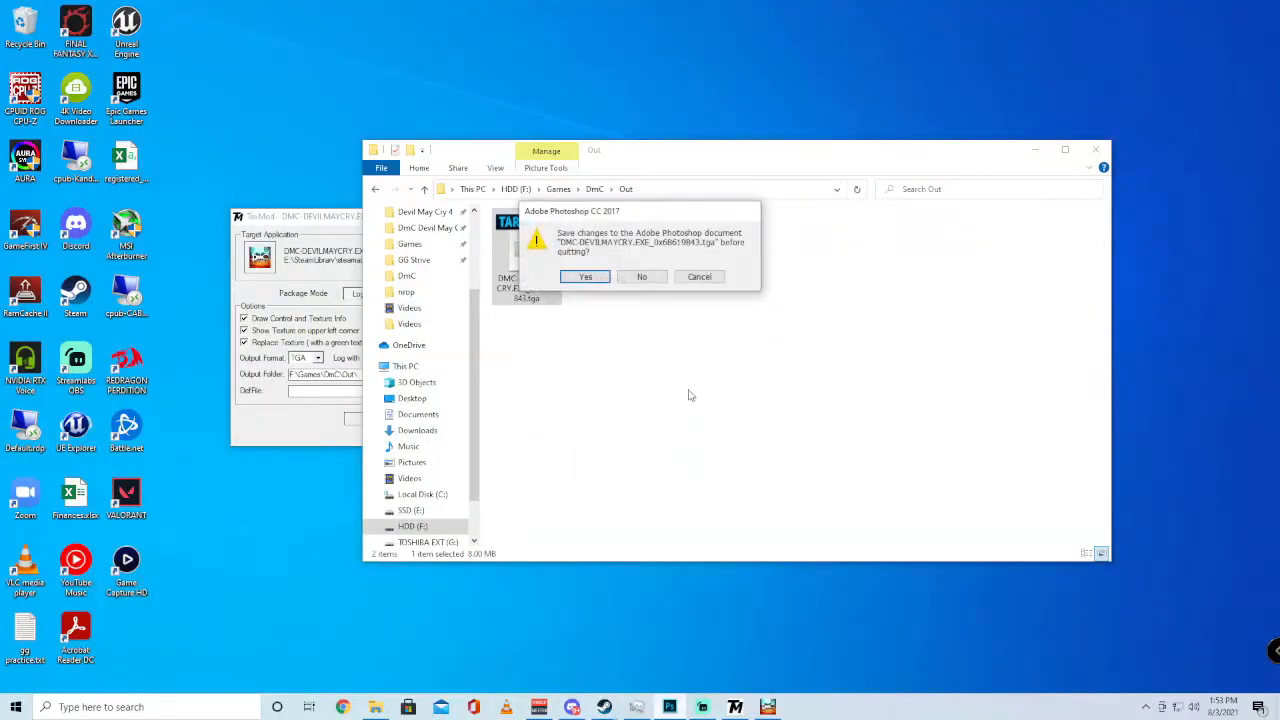
click(643, 276)
Launch Photoshop again through the Windows search and close the running game
key(super+s)
text(pht)
key(BackSpace)
text(oto)
key(Return)
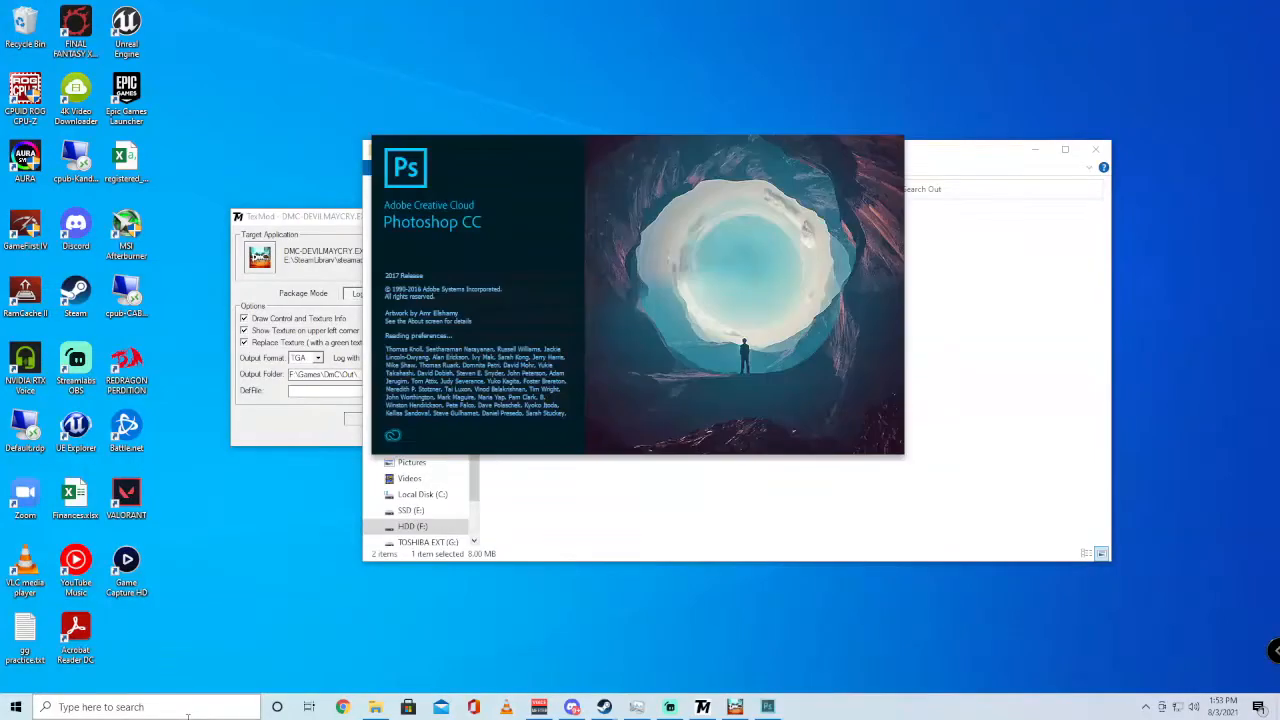
right_click(735, 706)
click(735, 706)
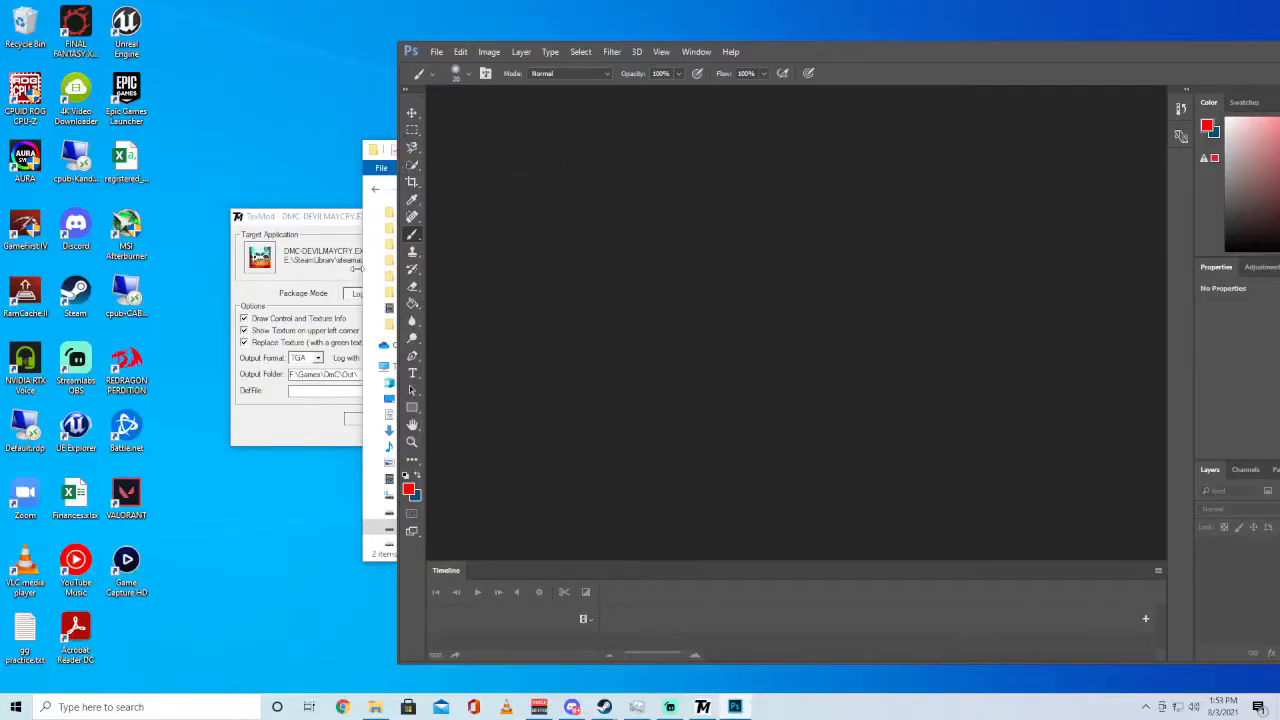
Open DMC-DEVILMAYCRY.EXE_0x68619843.tga from the Out folder in Photoshop and maximize the Photoshop window
click(355, 268)
click(688, 153)
click(368, 367)
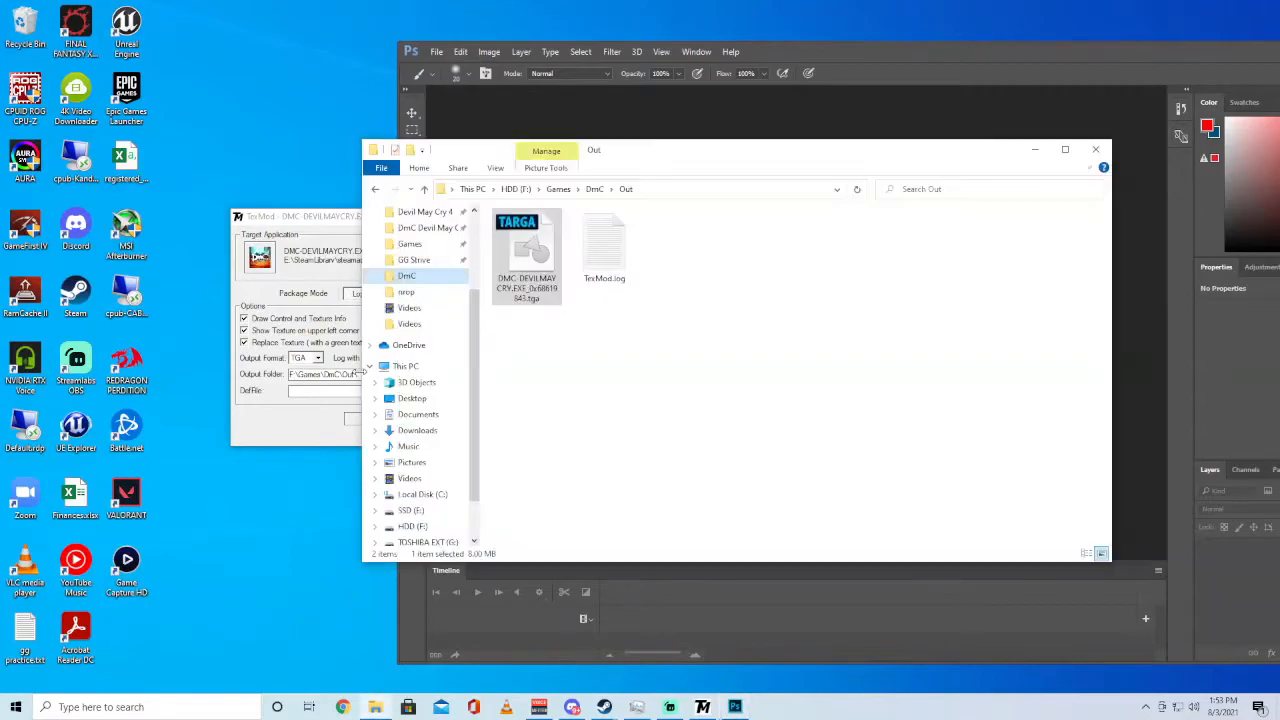
drag(648, 155, 402, 338)
drag(281, 440, 886, 263)
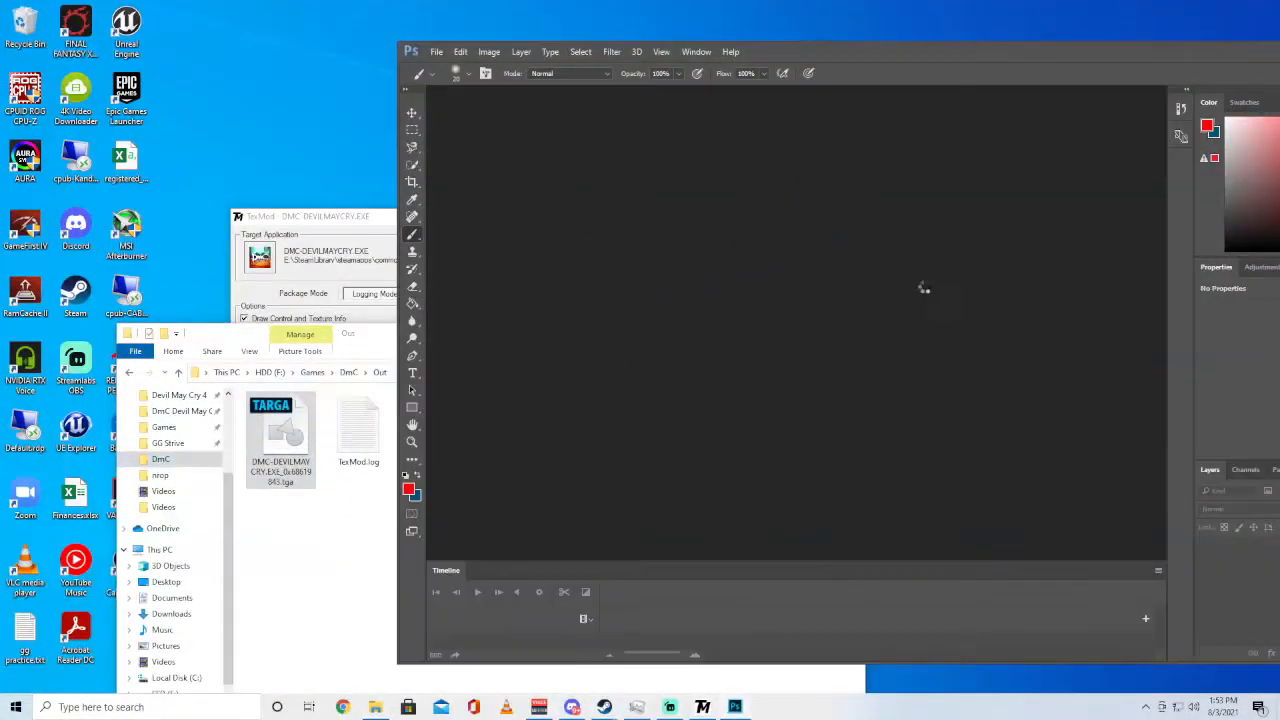
double_click(975, 48)
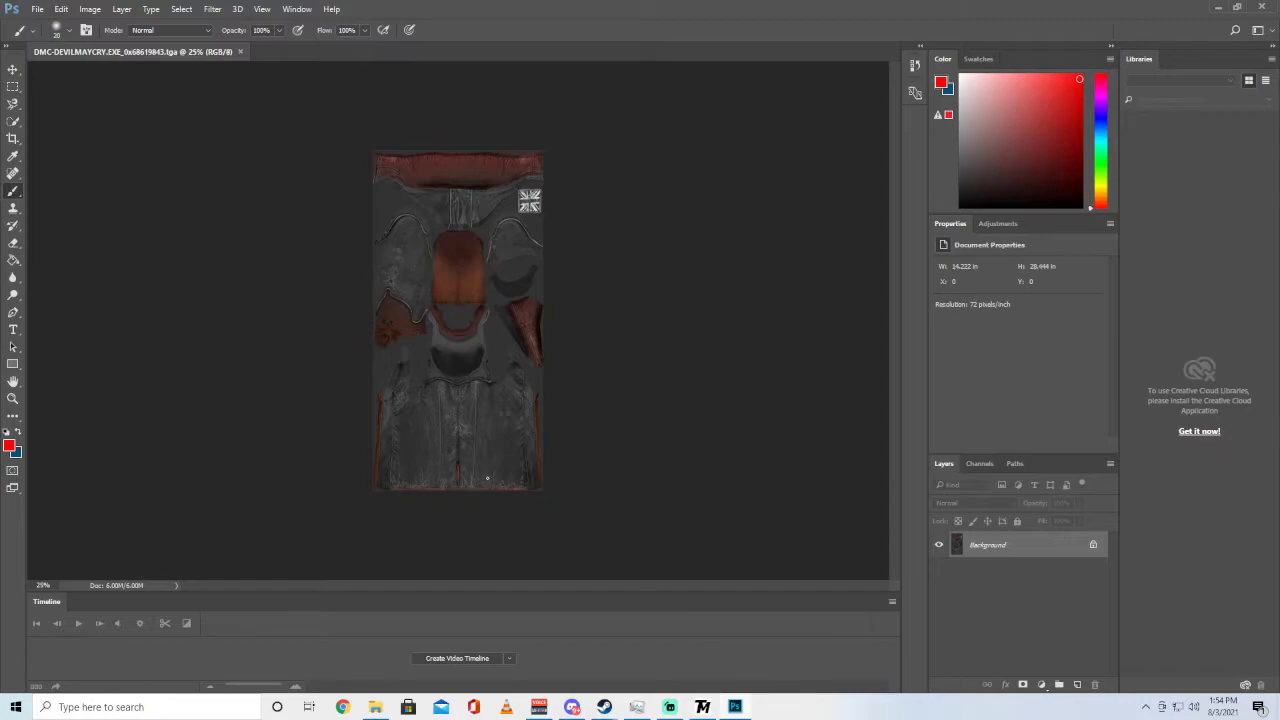
Keep red #f50606 as the foreground colour and set up the Brush tool with a size of 130 px
key(ctrl+equal)
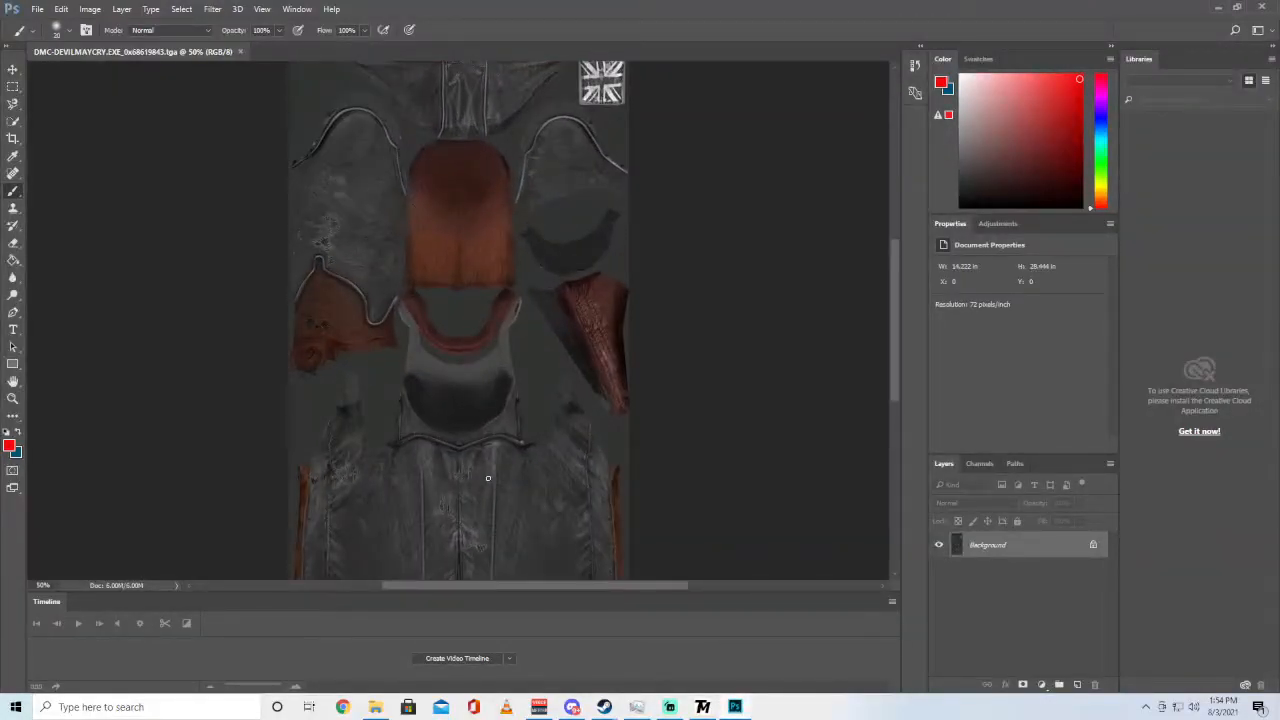
drag(477, 424, 452, 285)
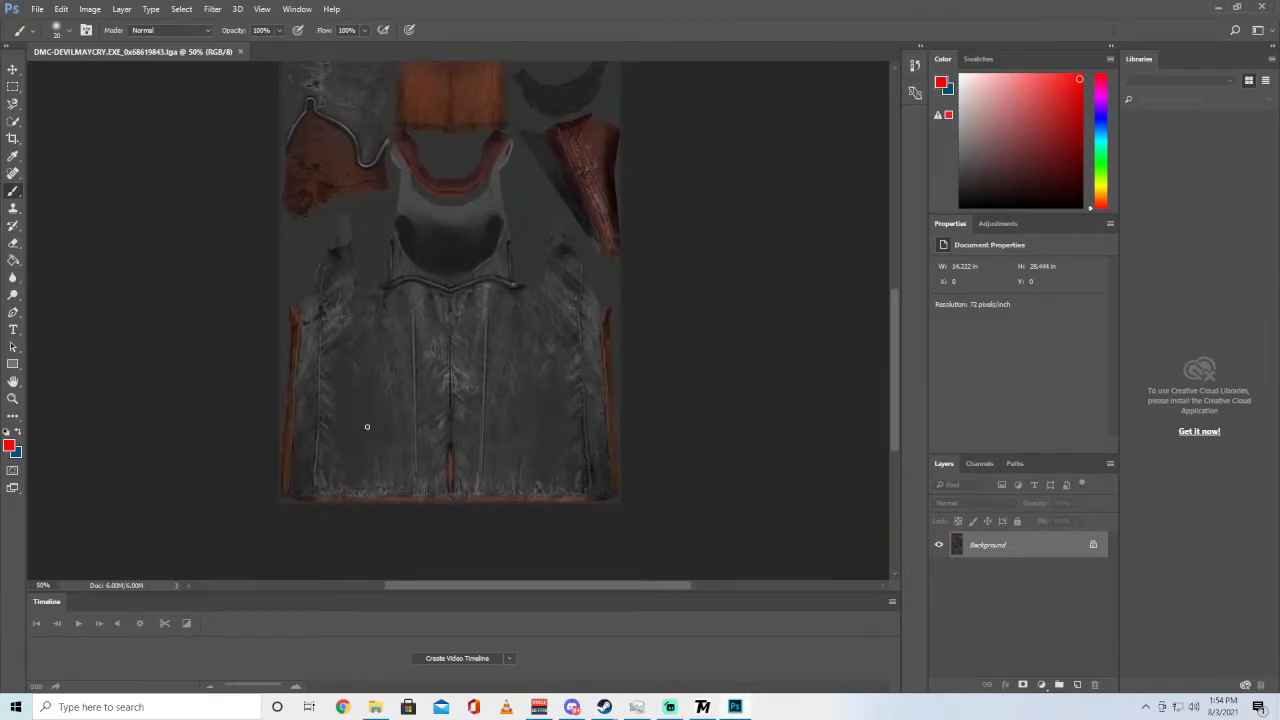
click(8, 446)
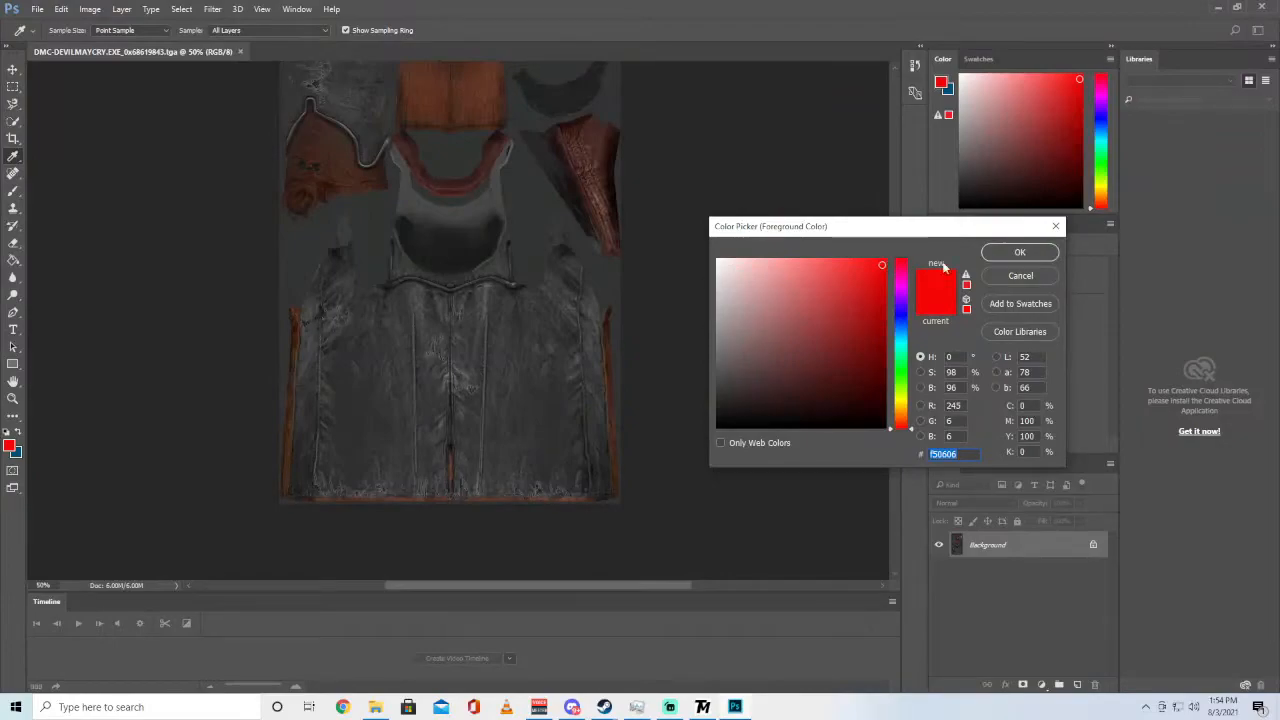
click(1033, 256)
key(b)
right_click(13, 192)
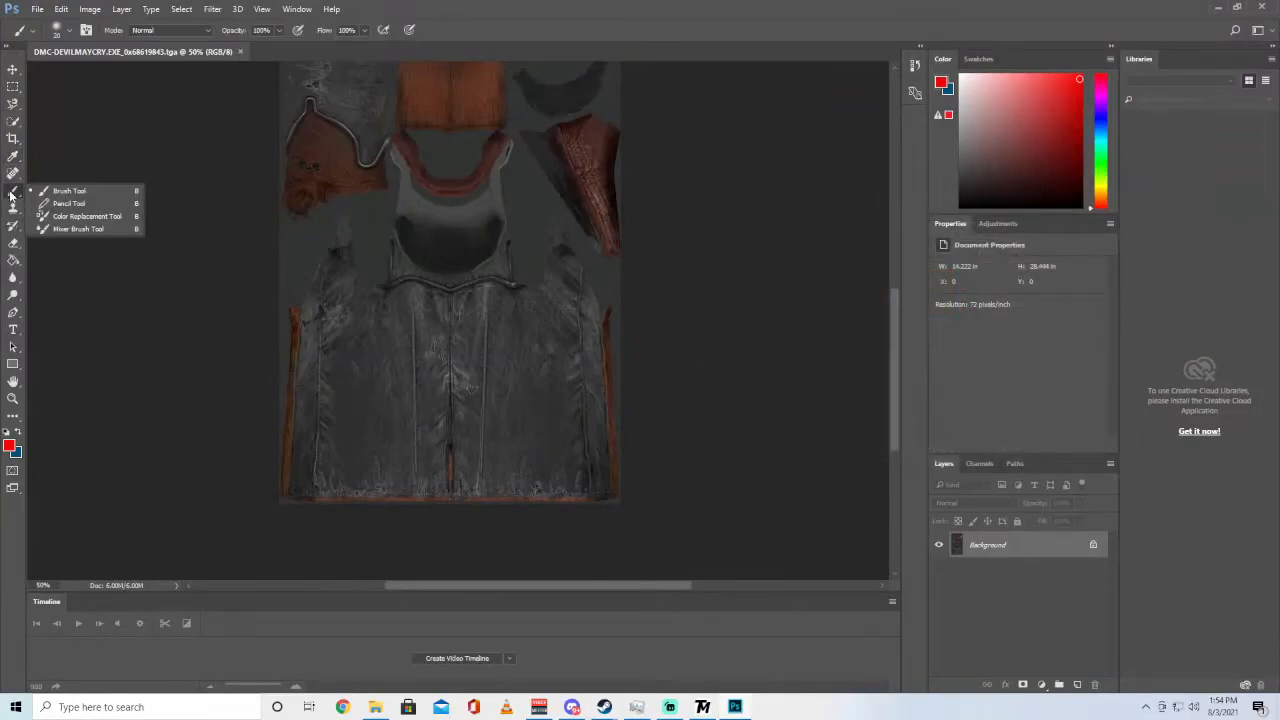
click(66, 191)
click(68, 32)
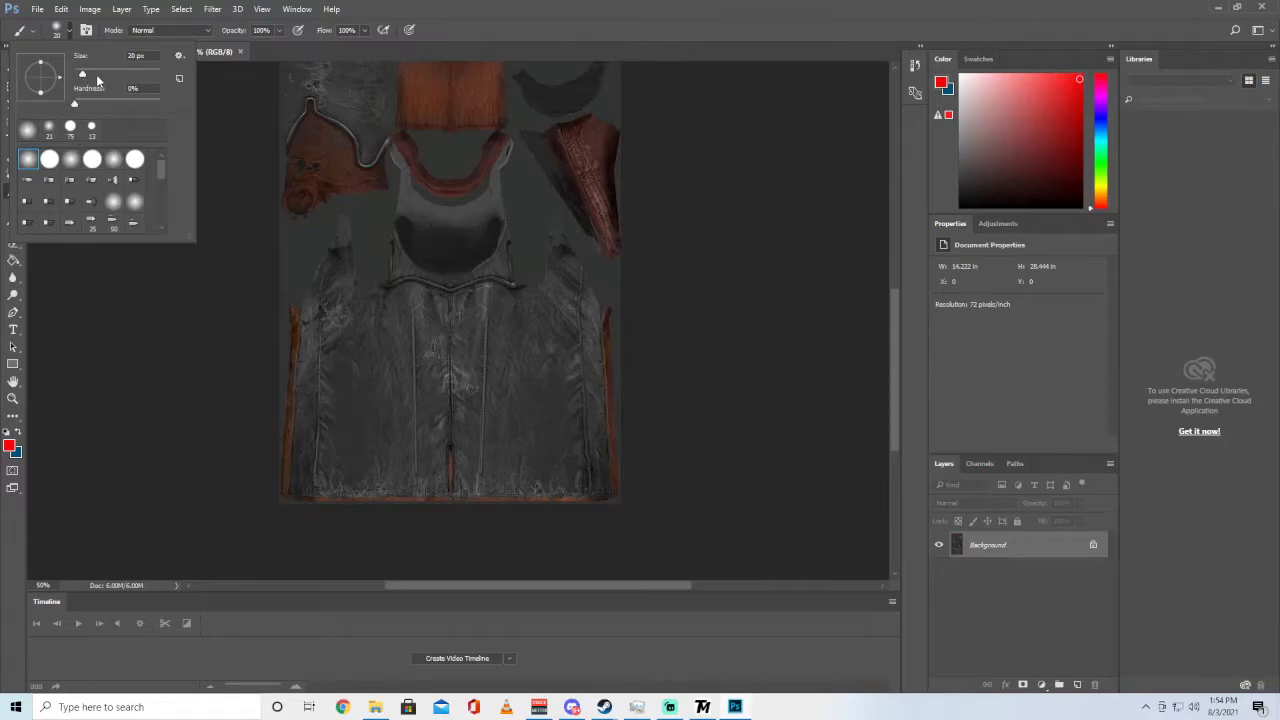
text(130)
Paint the large lower panel of the coat texture red, including its two upper side extensions
mouse_move(446, 392)
mouse_down()
mouse_move(435, 365)
mouse_move(380, 371)
mouse_move(495, 425)
mouse_move(500, 377)
mouse_move(529, 374)
mouse_move(551, 426)
mouse_move(534, 334)
mouse_move(458, 374)
mouse_up()
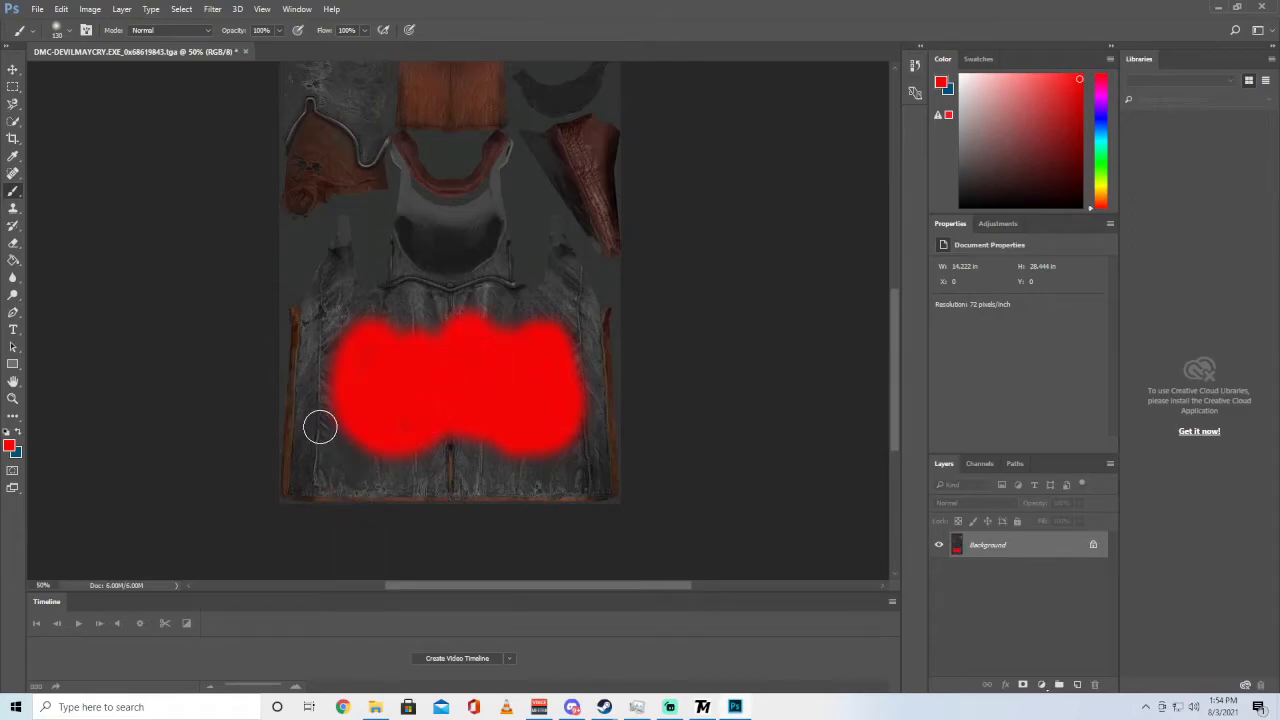
scroll(378, 435, up, 5)
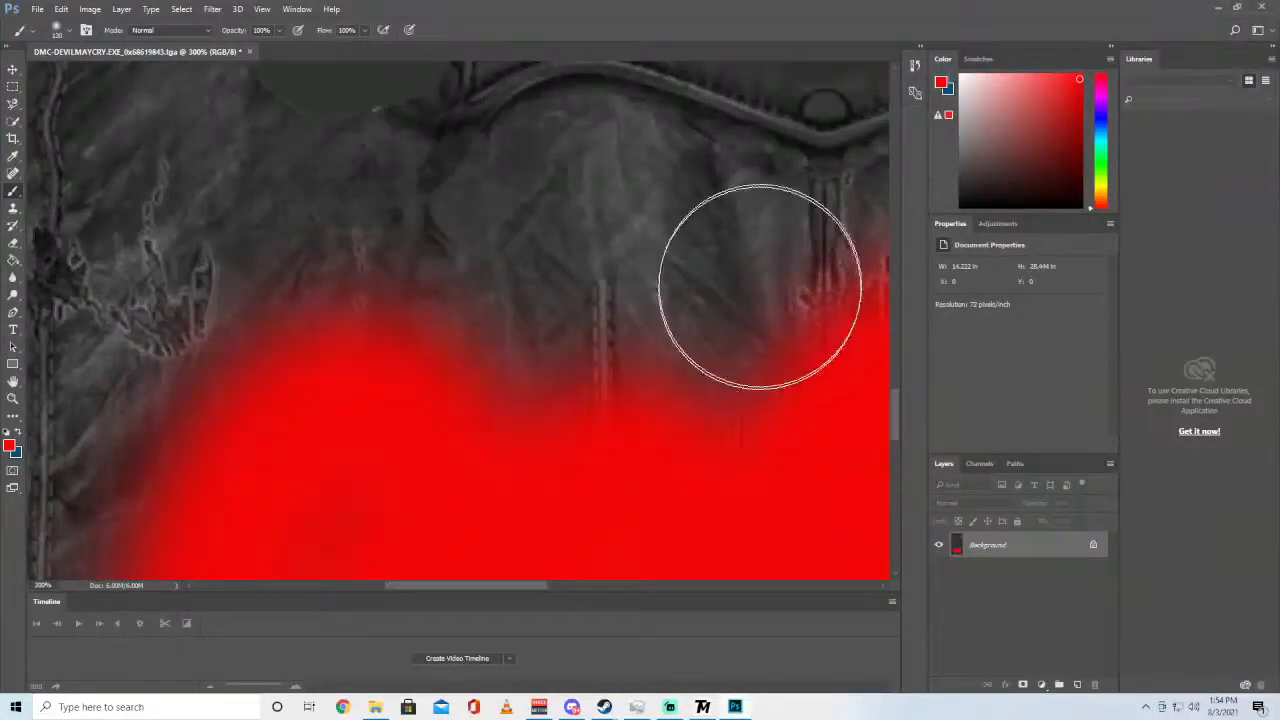
mouse_move(380, 286)
mouse_down()
mouse_move(798, 294)
mouse_move(646, 209)
mouse_move(580, 215)
mouse_up()
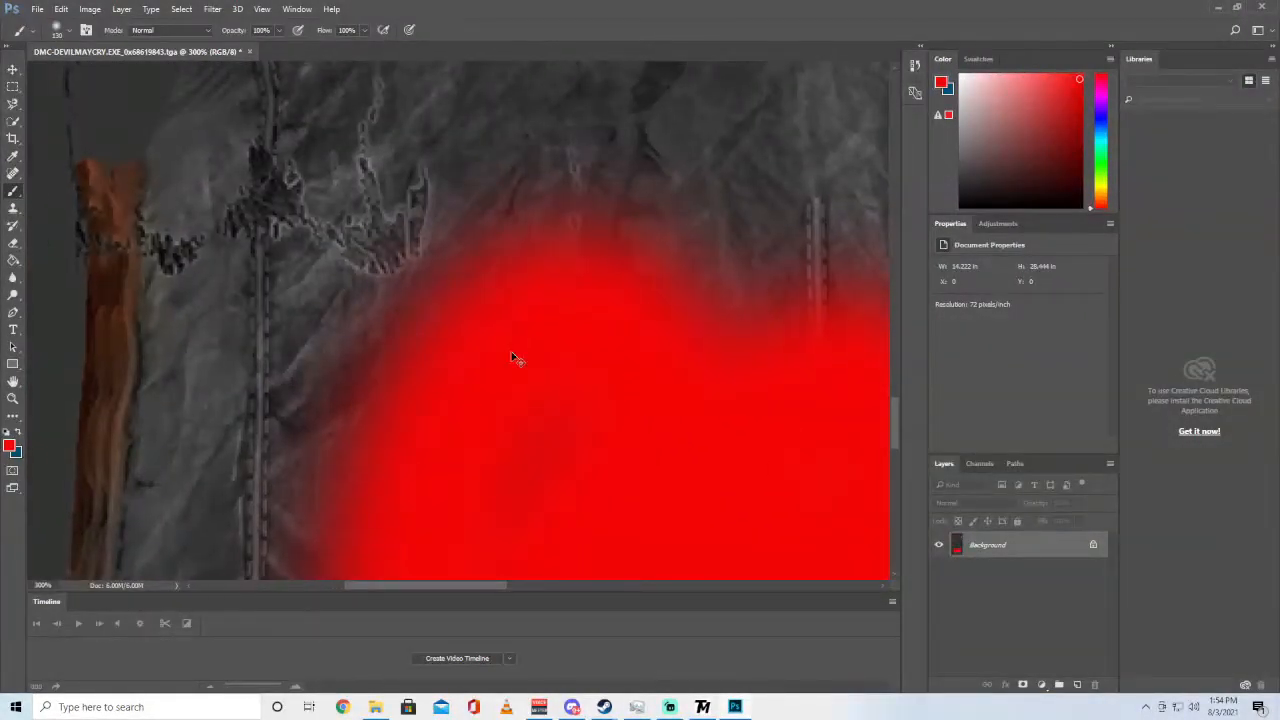
scroll(512, 355, down, 4)
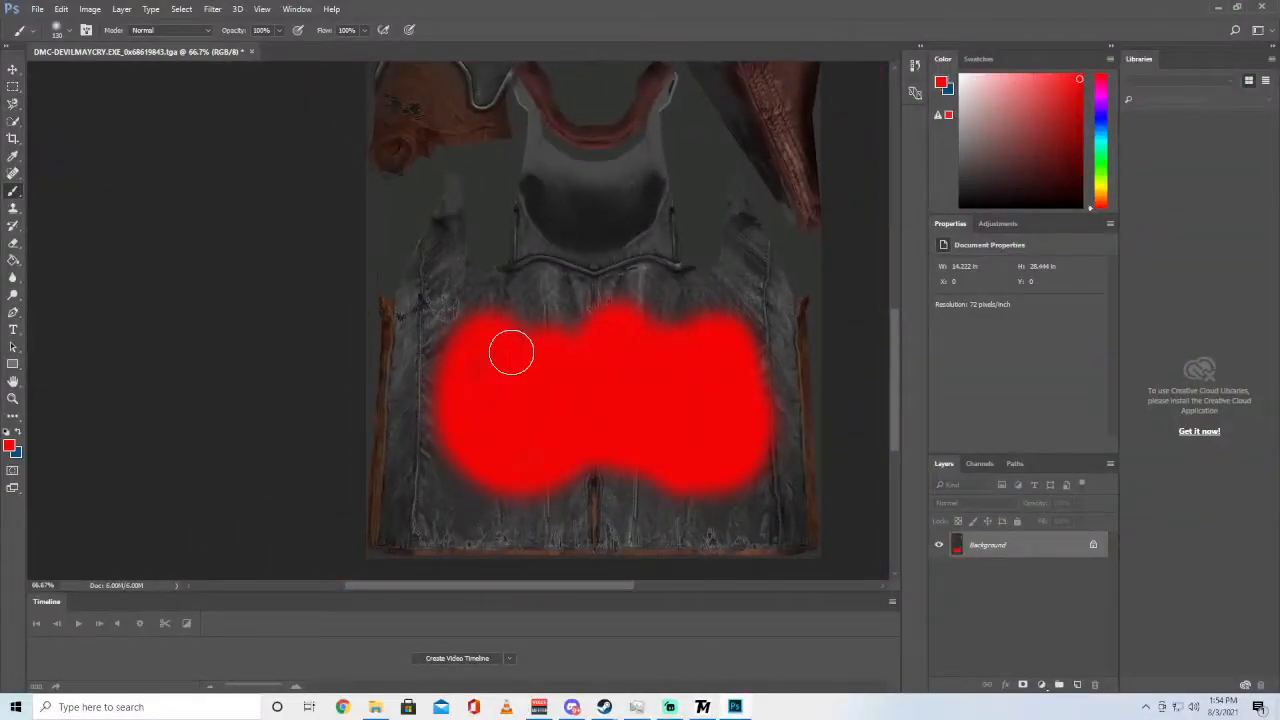
drag(640, 492, 496, 408)
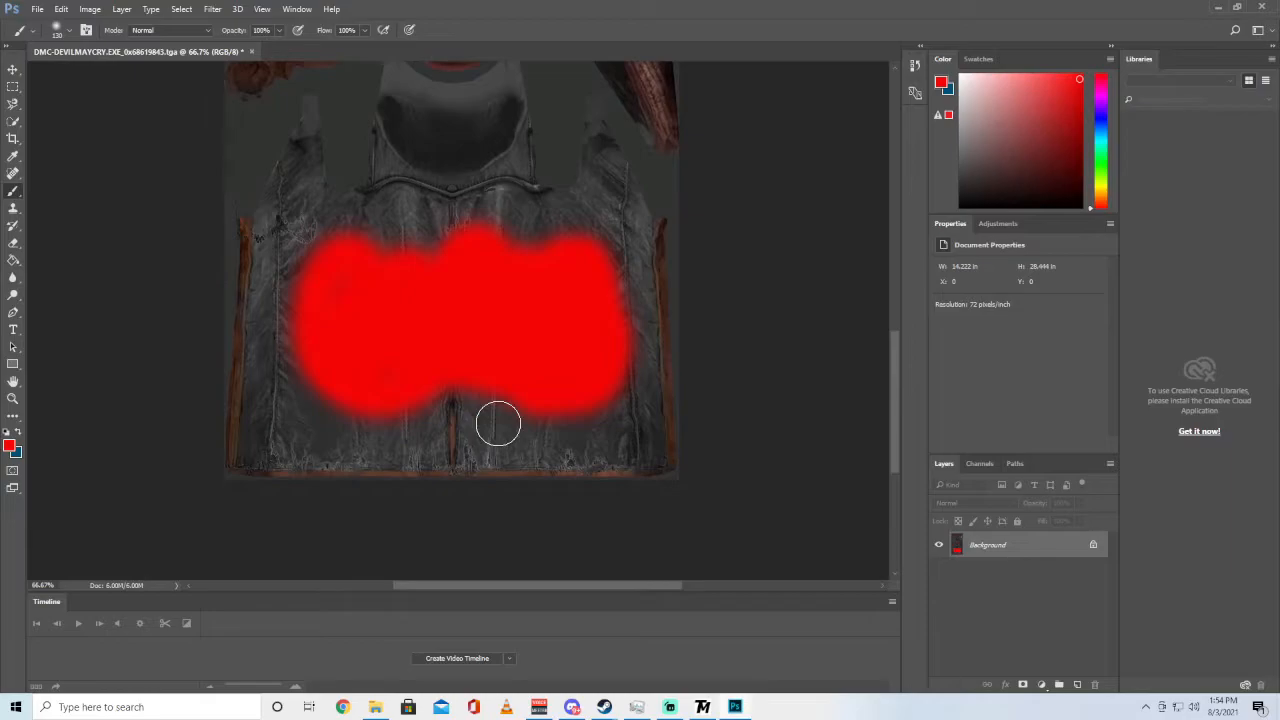
mouse_move(491, 421)
mouse_down()
mouse_move(291, 353)
mouse_move(268, 268)
mouse_up()
mouse_move(273, 357)
mouse_down()
mouse_move(274, 443)
mouse_move(397, 442)
mouse_move(309, 418)
mouse_up()
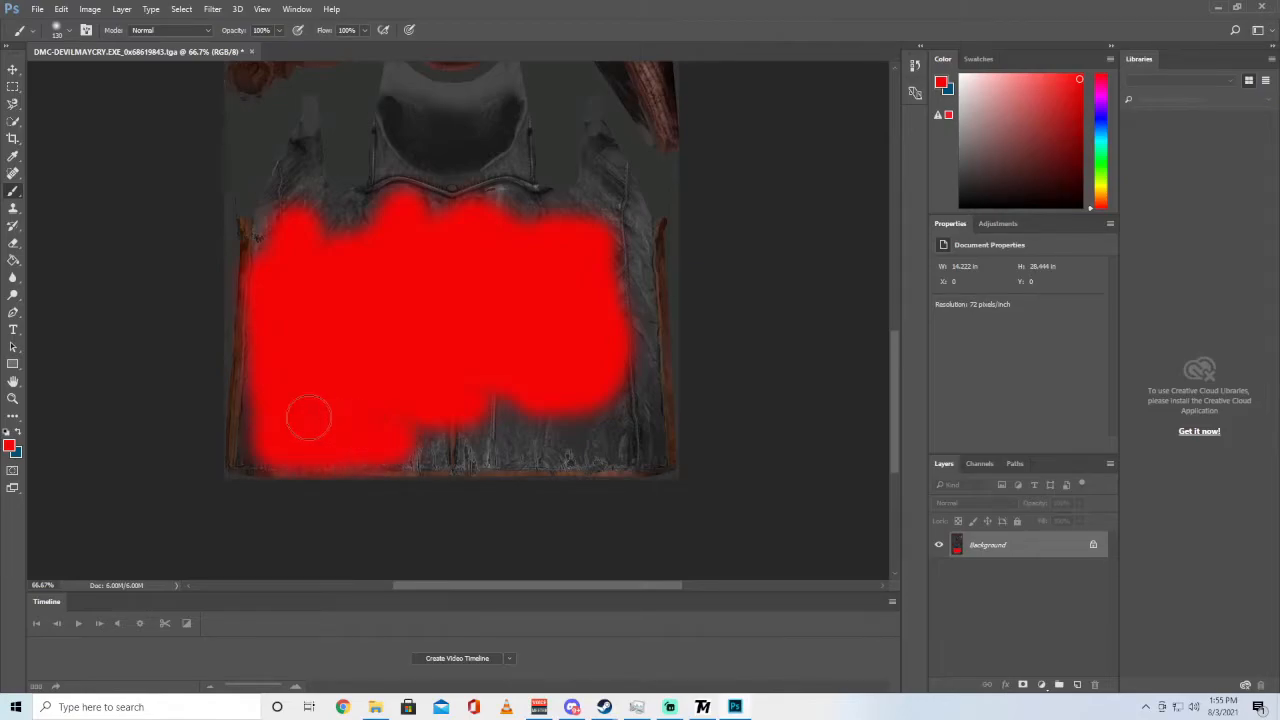
mouse_move(426, 396)
mouse_down()
mouse_move(423, 431)
mouse_move(535, 448)
mouse_move(523, 397)
mouse_move(614, 431)
mouse_move(620, 394)
mouse_move(640, 434)
mouse_move(612, 205)
mouse_move(623, 229)
mouse_move(590, 135)
mouse_move(580, 203)
mouse_move(280, 206)
mouse_move(309, 189)
mouse_move(257, 289)
mouse_move(253, 440)
mouse_move(313, 461)
mouse_up()
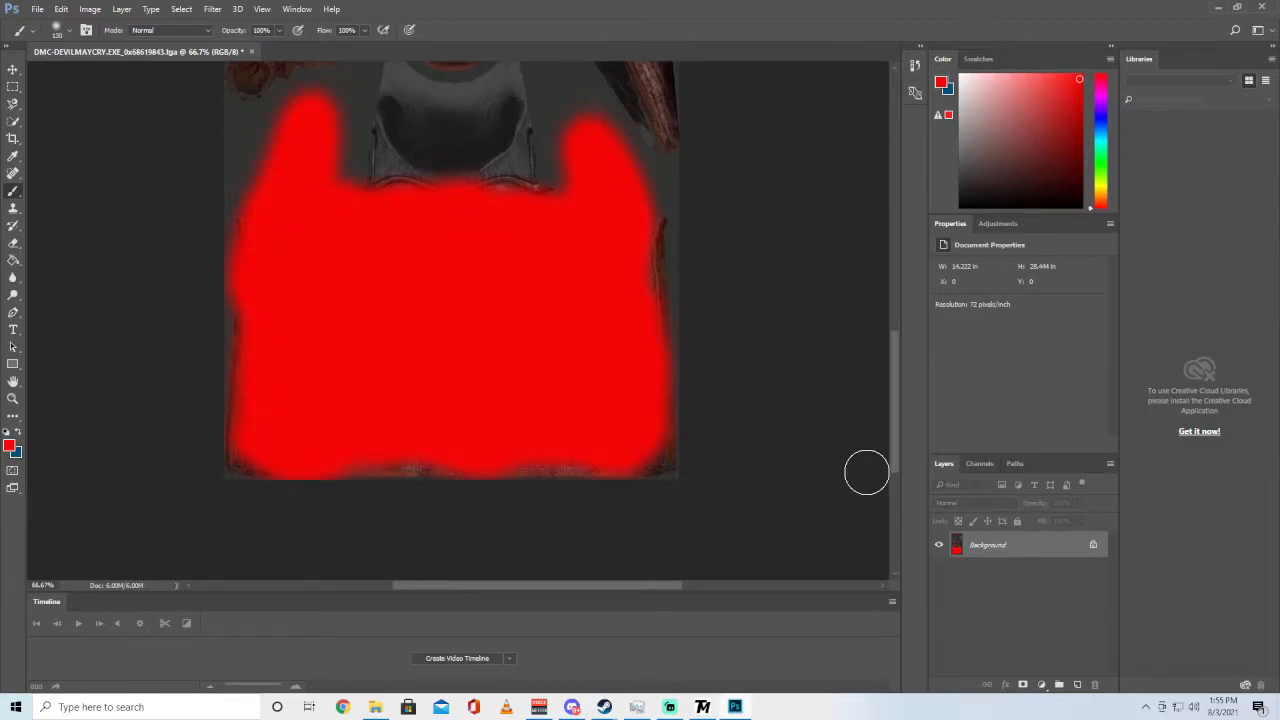
Save the repainted texture as Targa over DMC-DEVILMAYCRY.EXE_0x68619843.tga in the Out folder, at 32 bits/pixel
key(ctrl+minus)
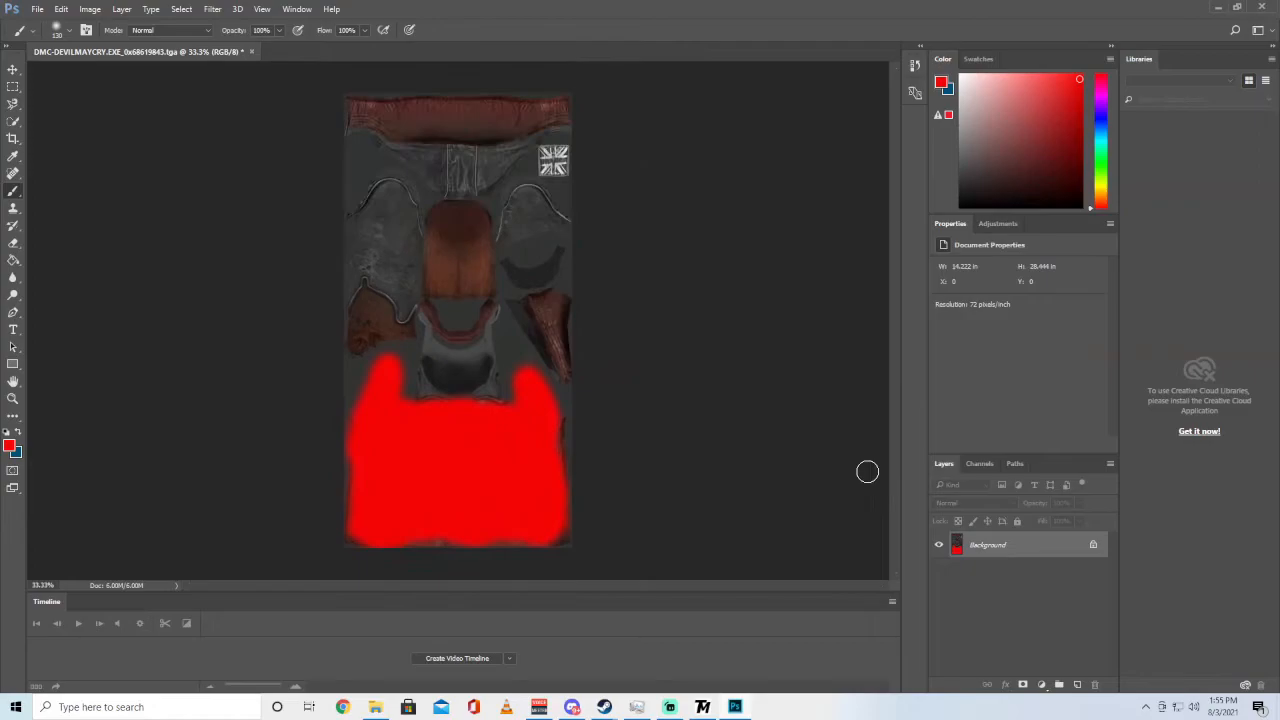
click(37, 9)
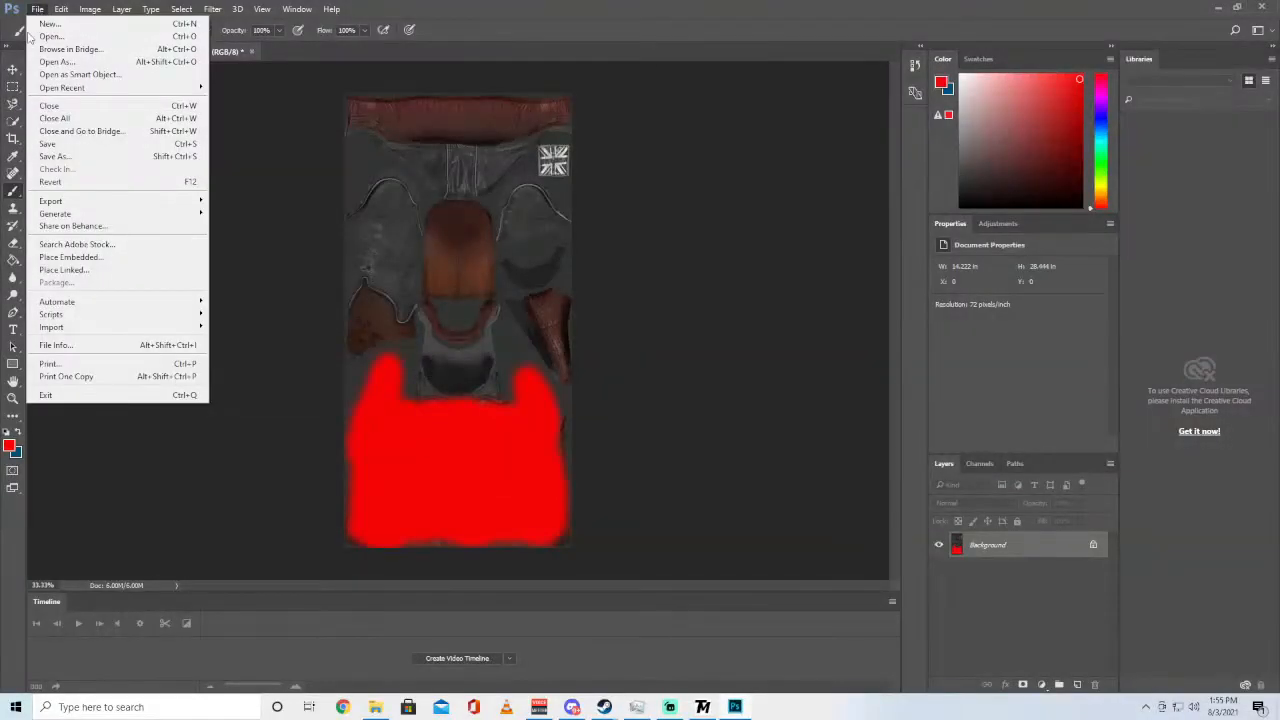
click(60, 157)
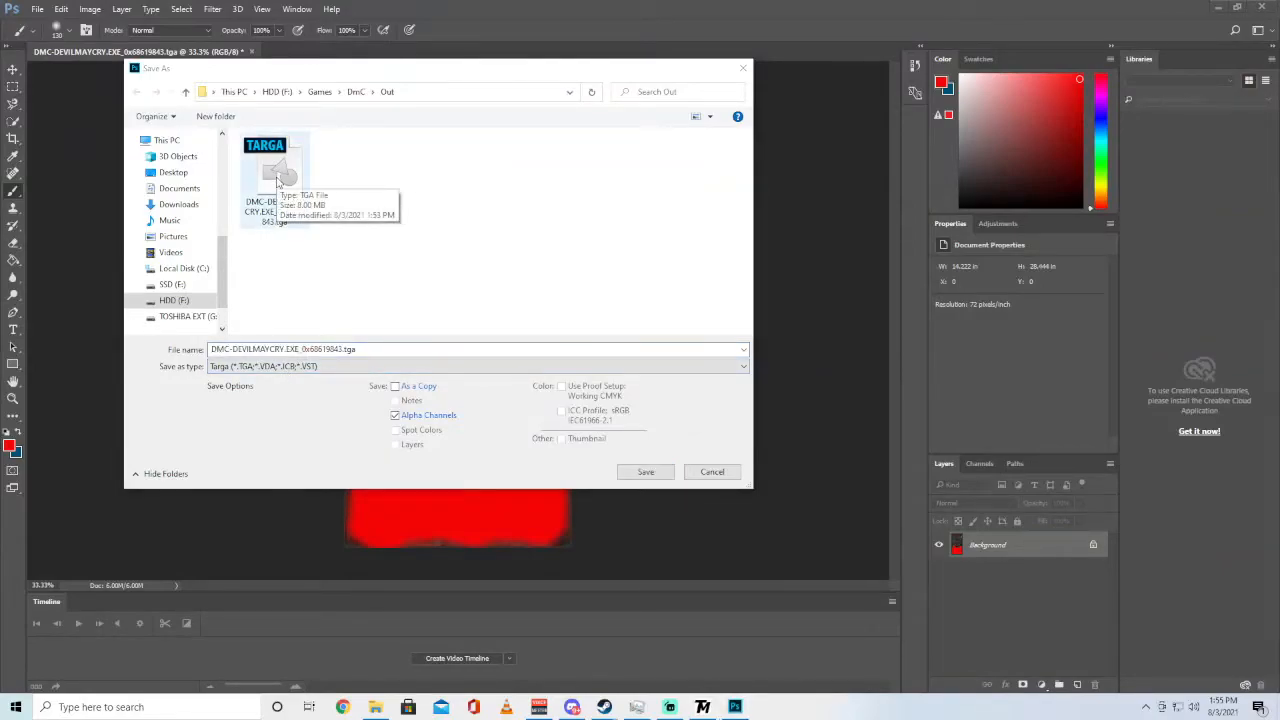
click(668, 475)
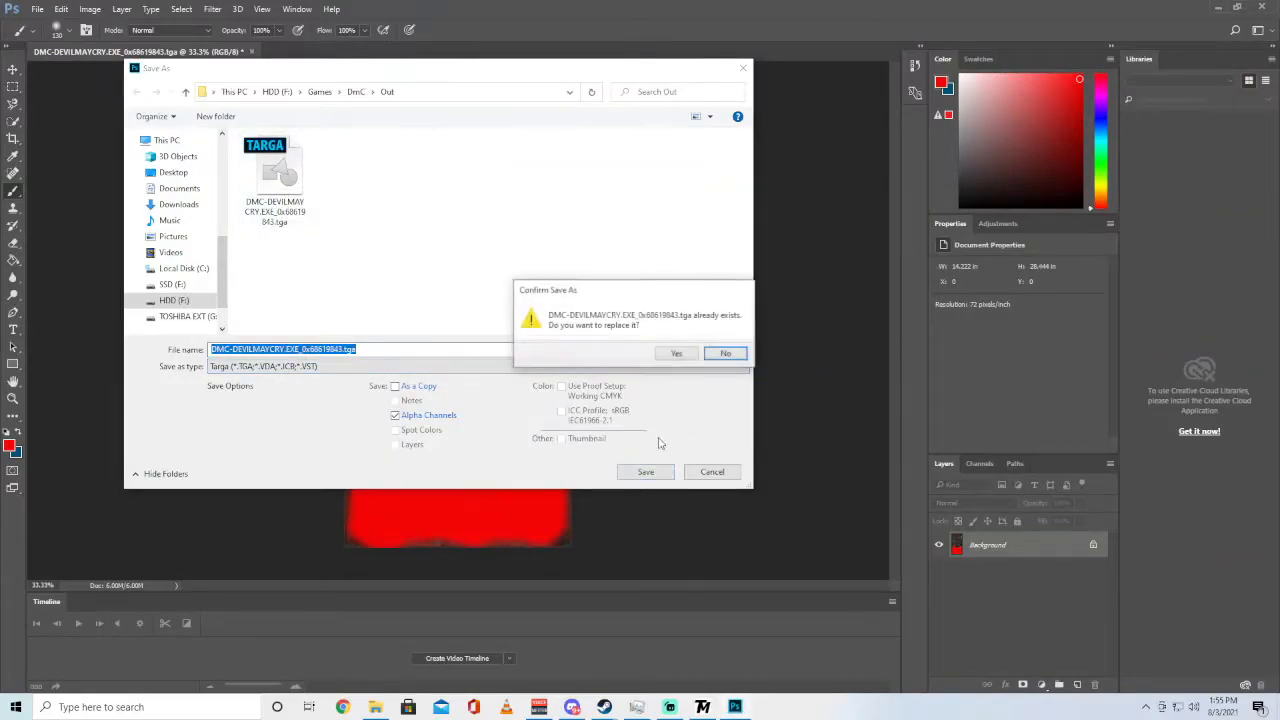
click(670, 357)
click(675, 236)
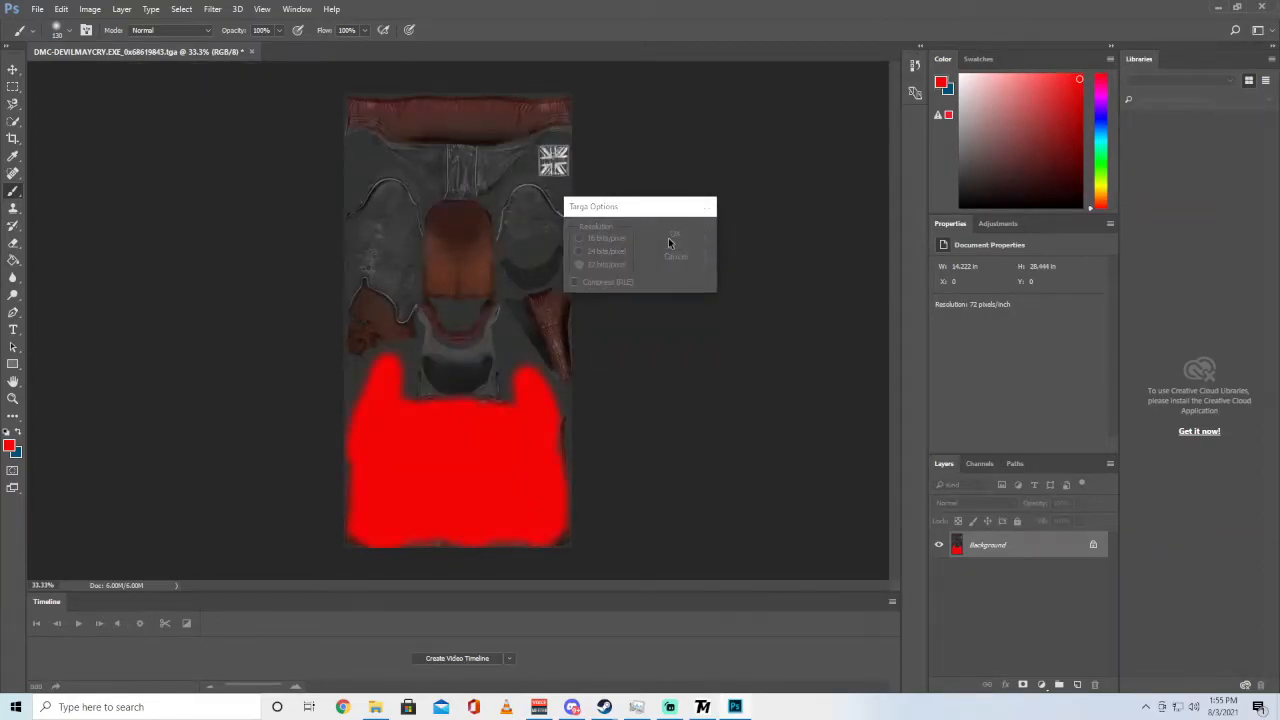
Minimize Photoshop, arrange the TexMod and Out folder windows side by side, and switch TexMod to Package Build
click(1214, 6)
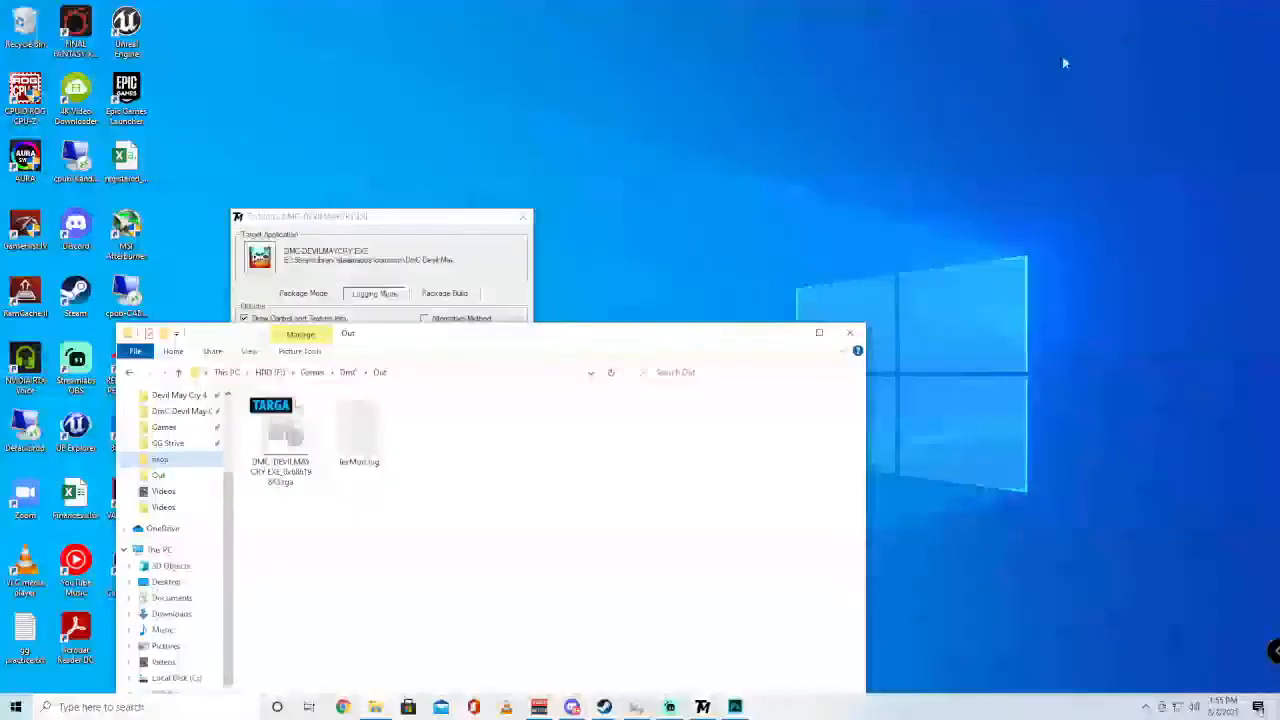
drag(491, 346, 937, 145)
drag(380, 216, 254, 113)
drag(806, 135, 665, 78)
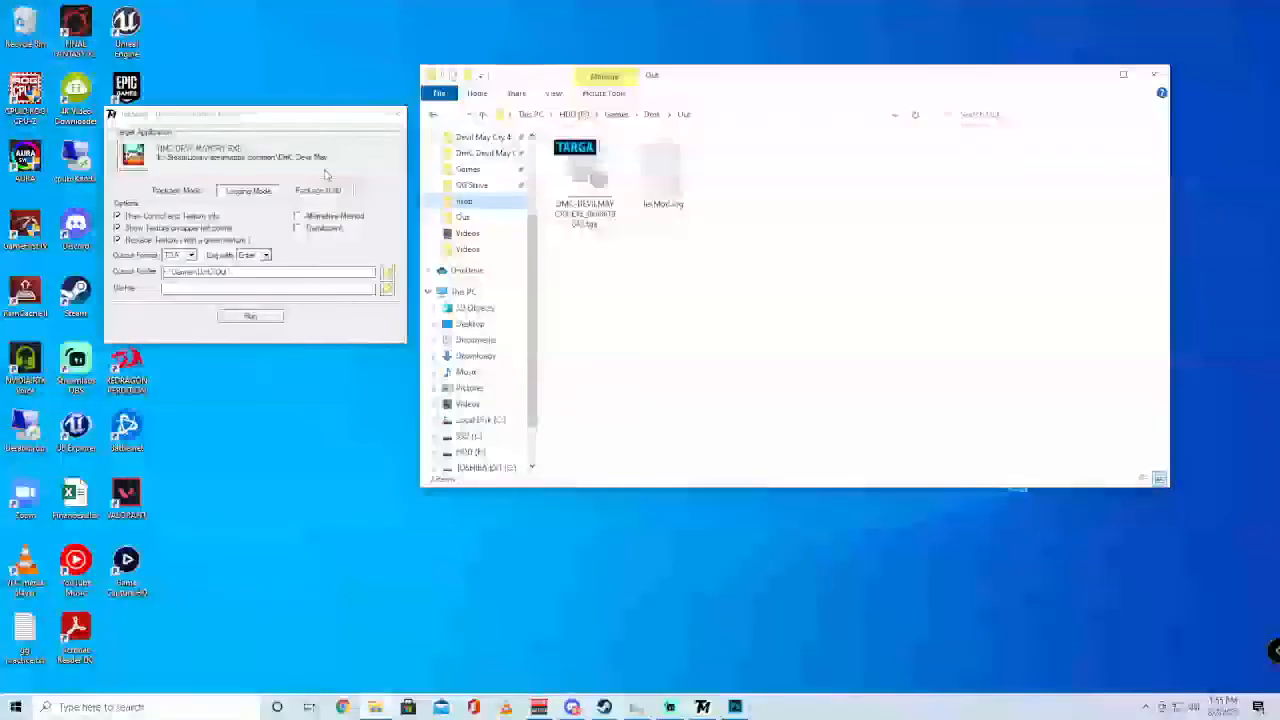
click(318, 190)
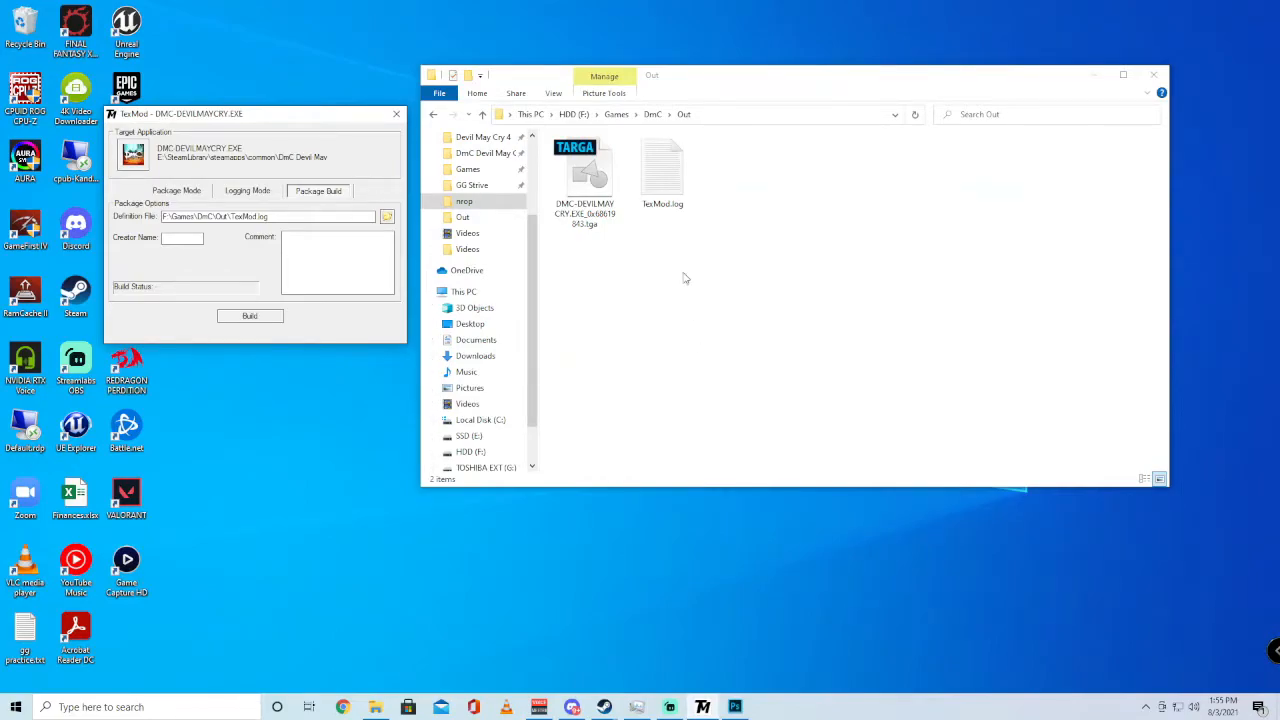
Examine the Out folder's files, the entries in TexMod.log and the definition file path set for the package build
drag(571, 262, 712, 182)
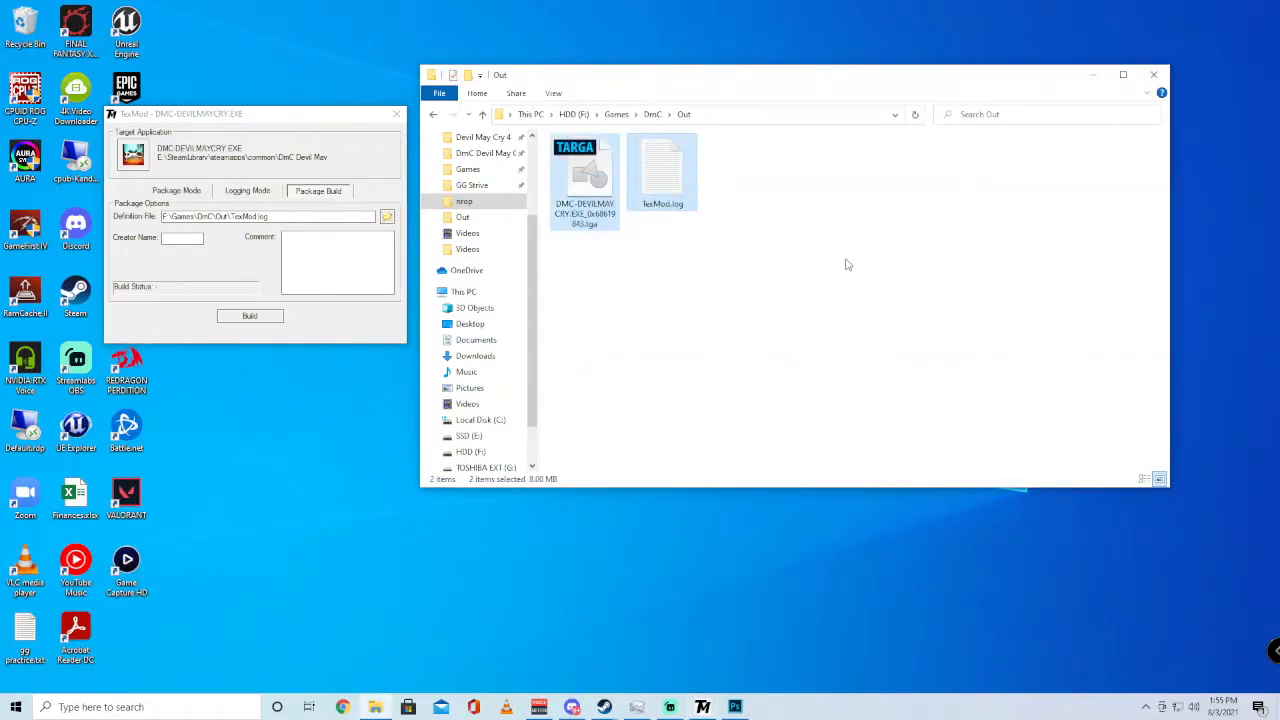
click(654, 265)
double_click(662, 175)
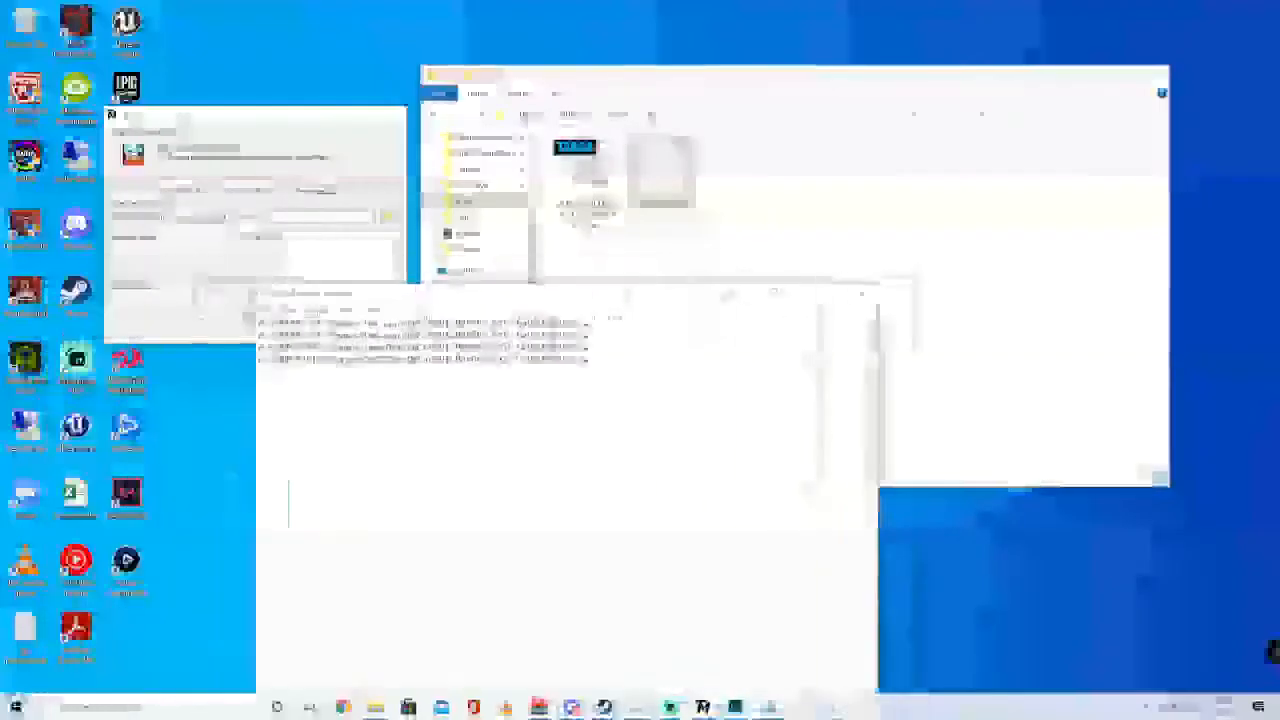
drag(685, 298, 825, 271)
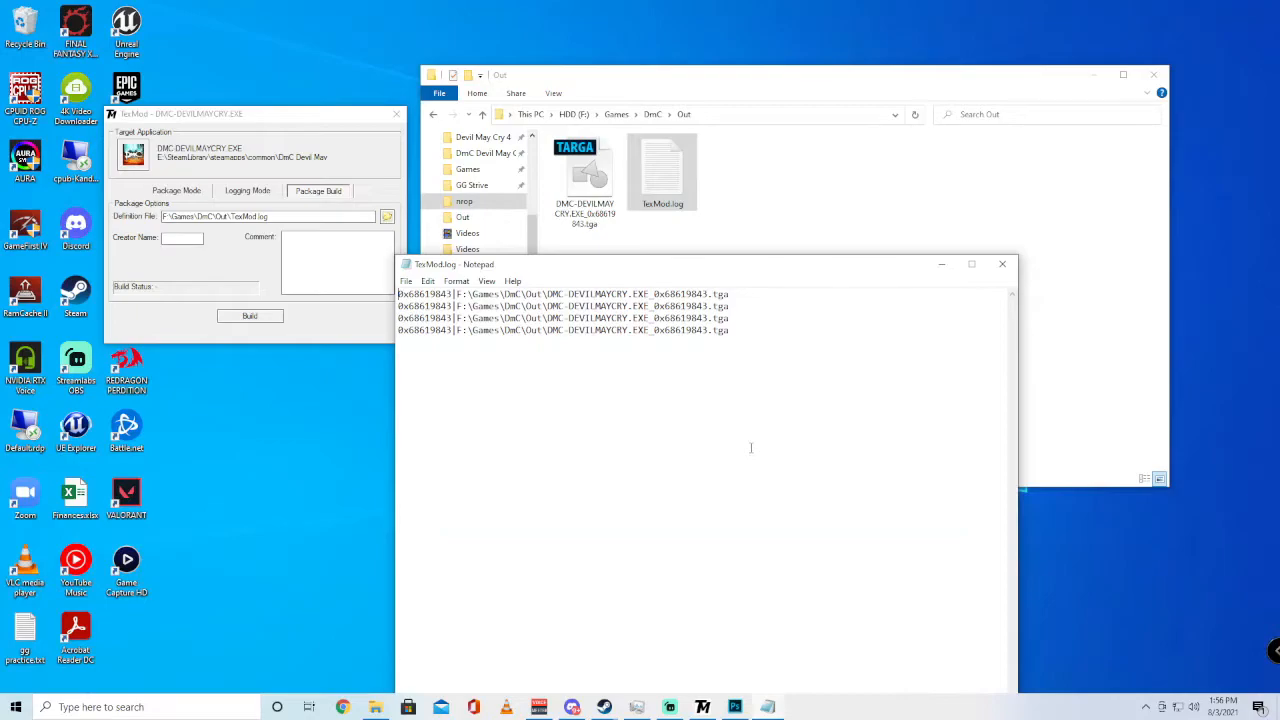
click(1002, 264)
click(328, 196)
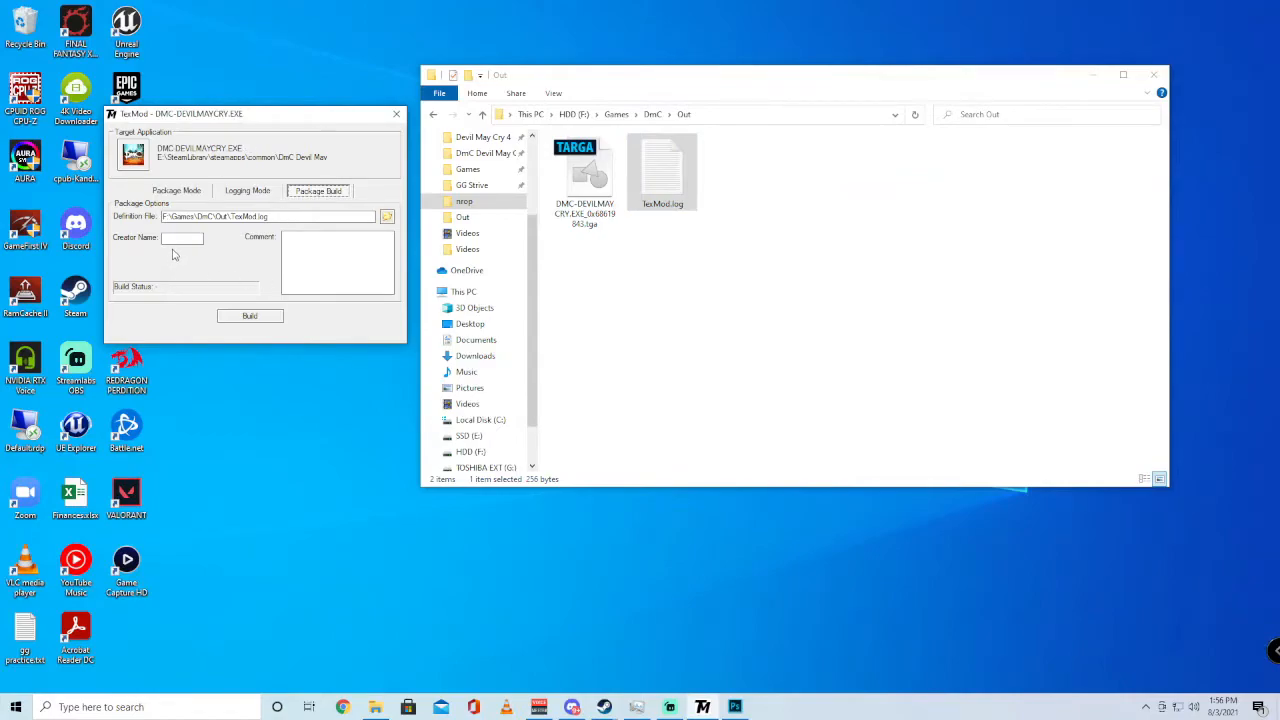
drag(275, 215, 158, 218)
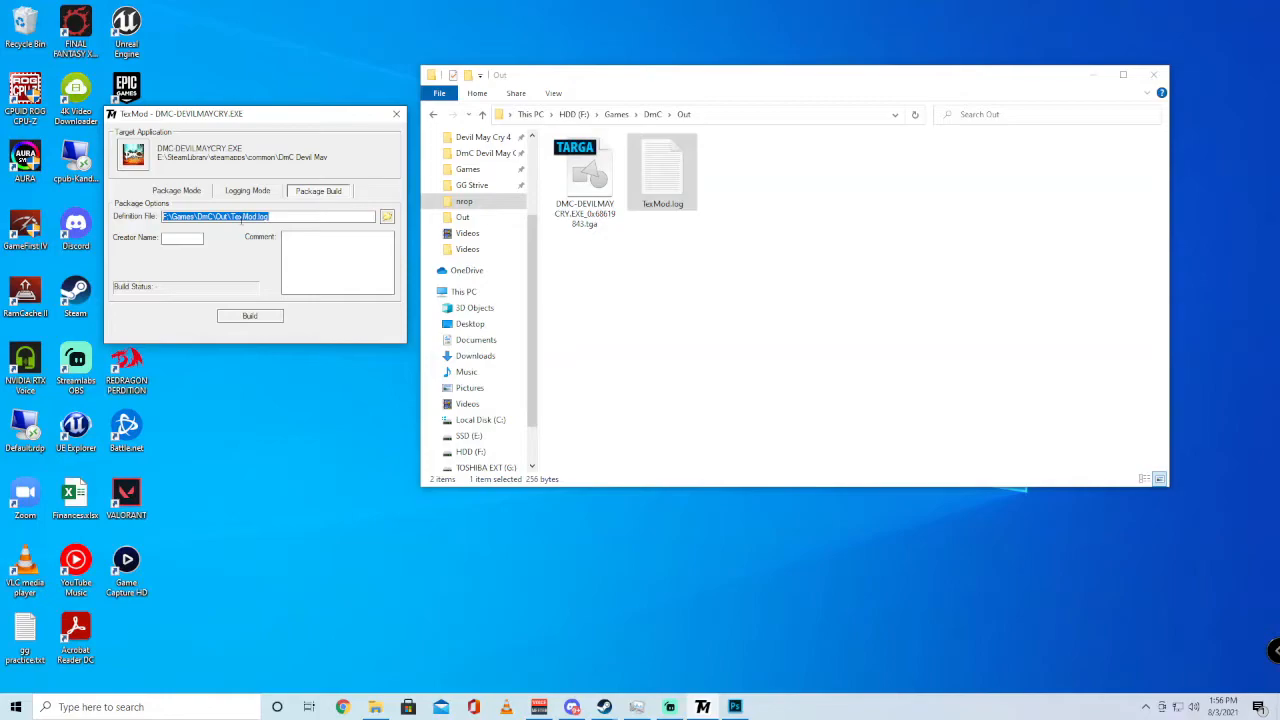
click(638, 198)
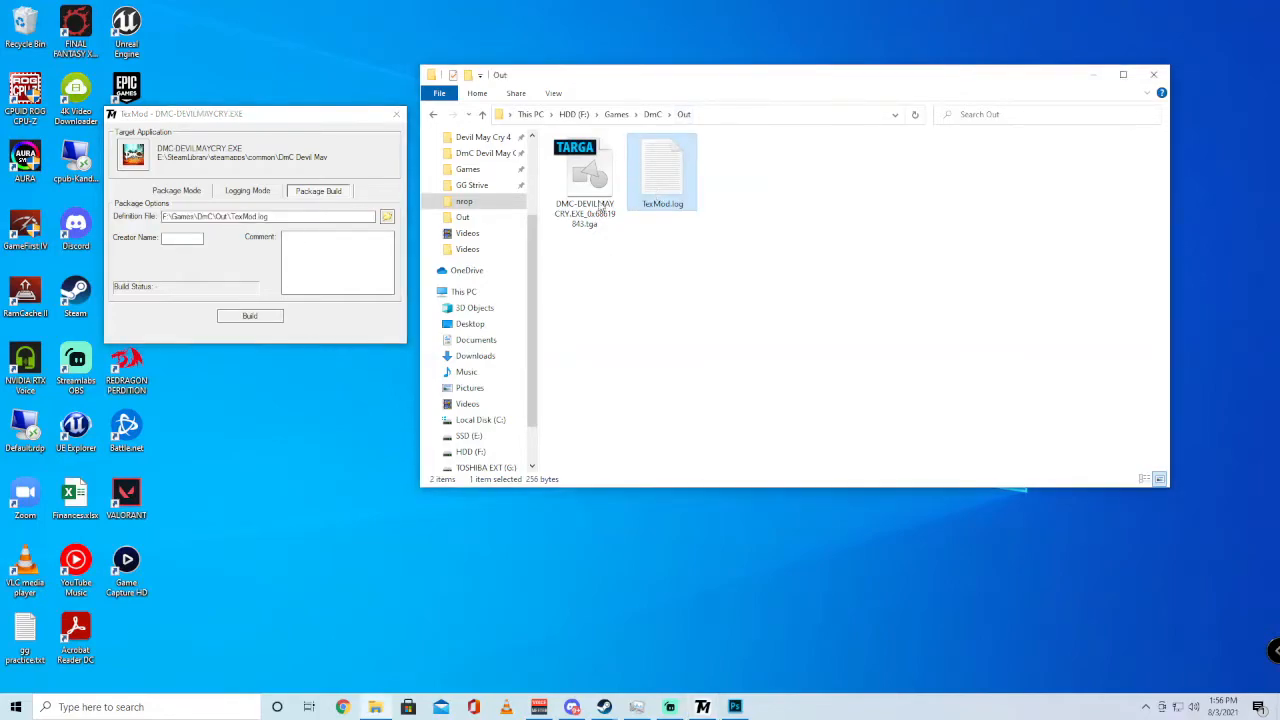
Fill in the creator name and the comment "Red trenchcoat default costume really bad lol.", and try building the package
click(222, 257)
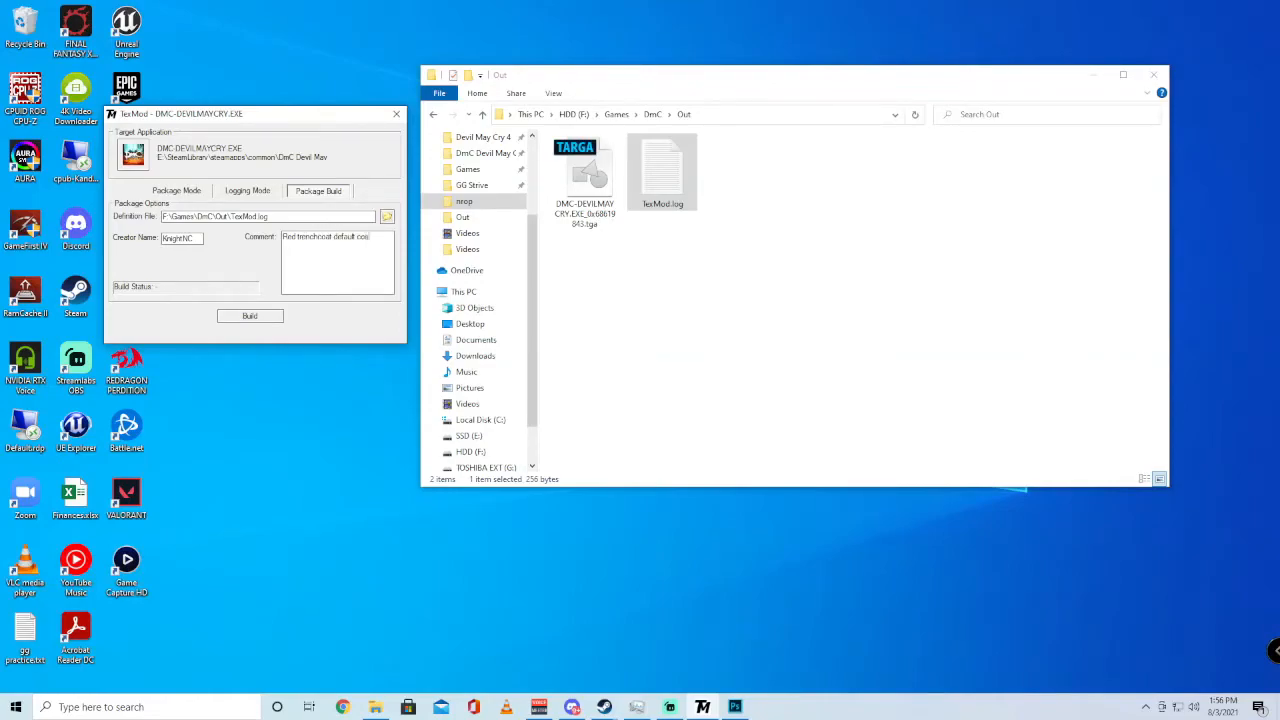
text(eally bad lol)
click(250, 316)
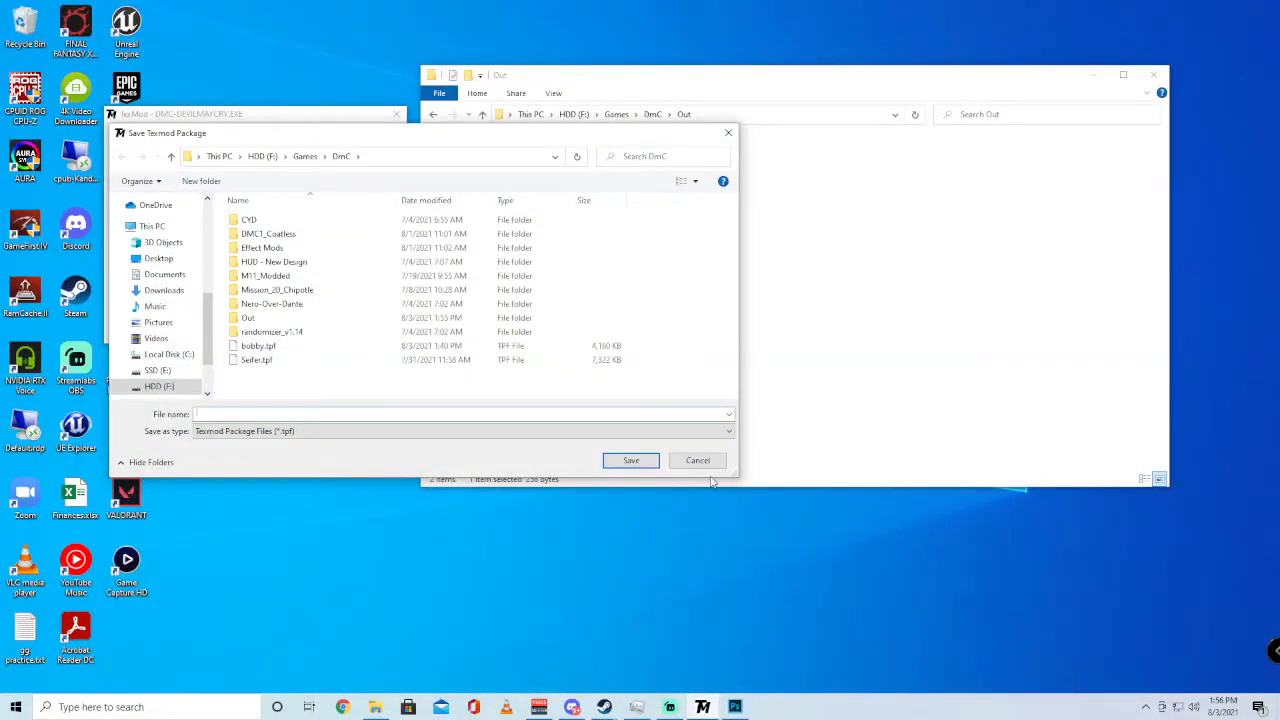
click(700, 461)
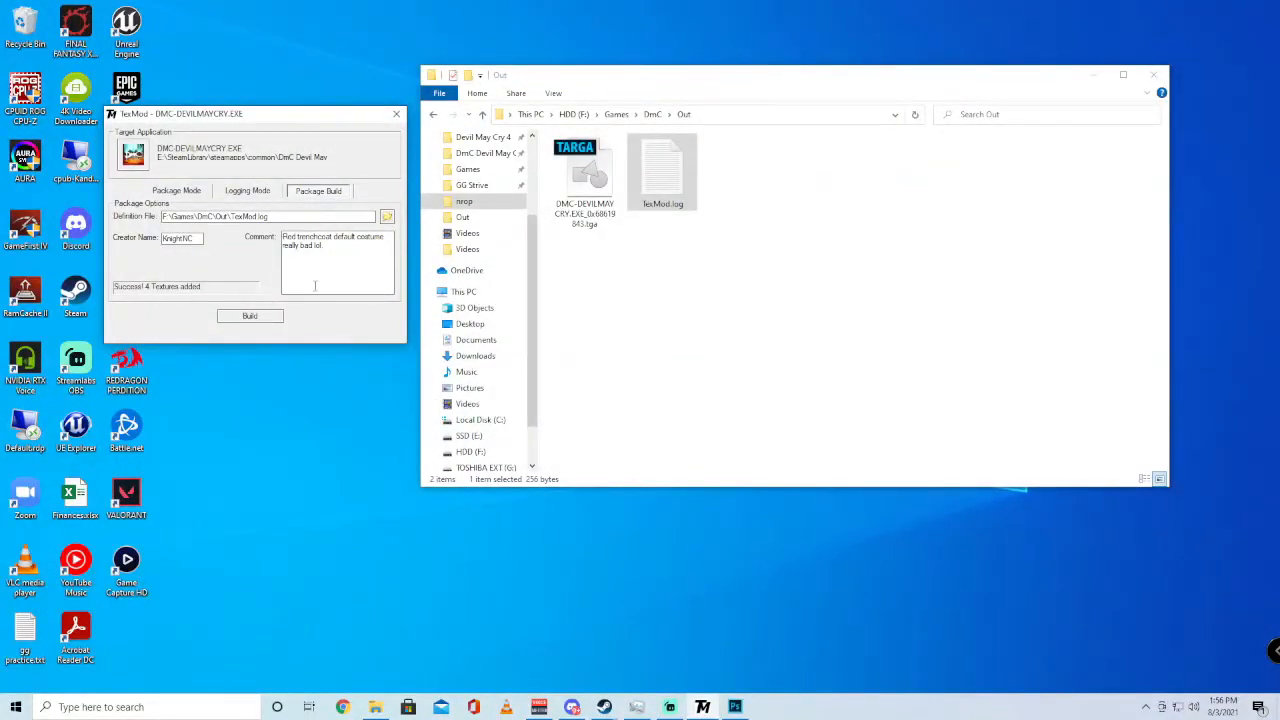
Delete the three duplicate lines from TexMod.log in Notepad, leaving a single texture entry, and save and close the file
double_click(662, 175)
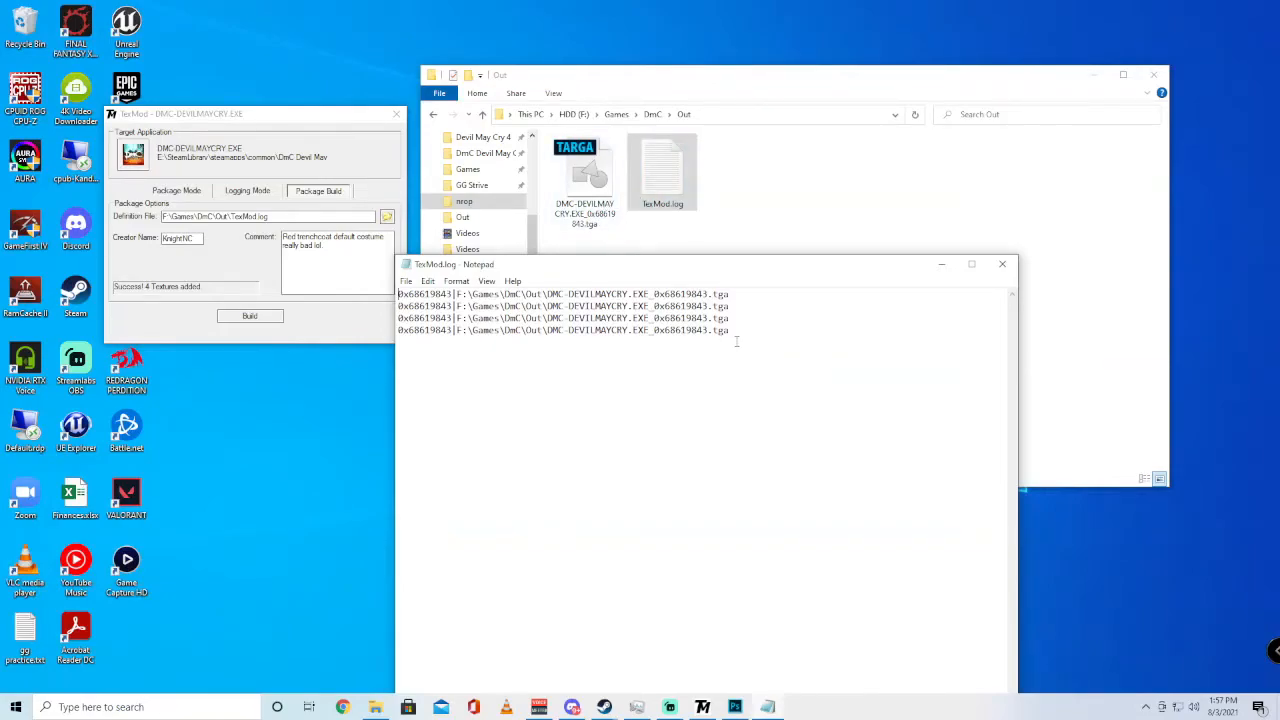
drag(731, 333, 395, 305)
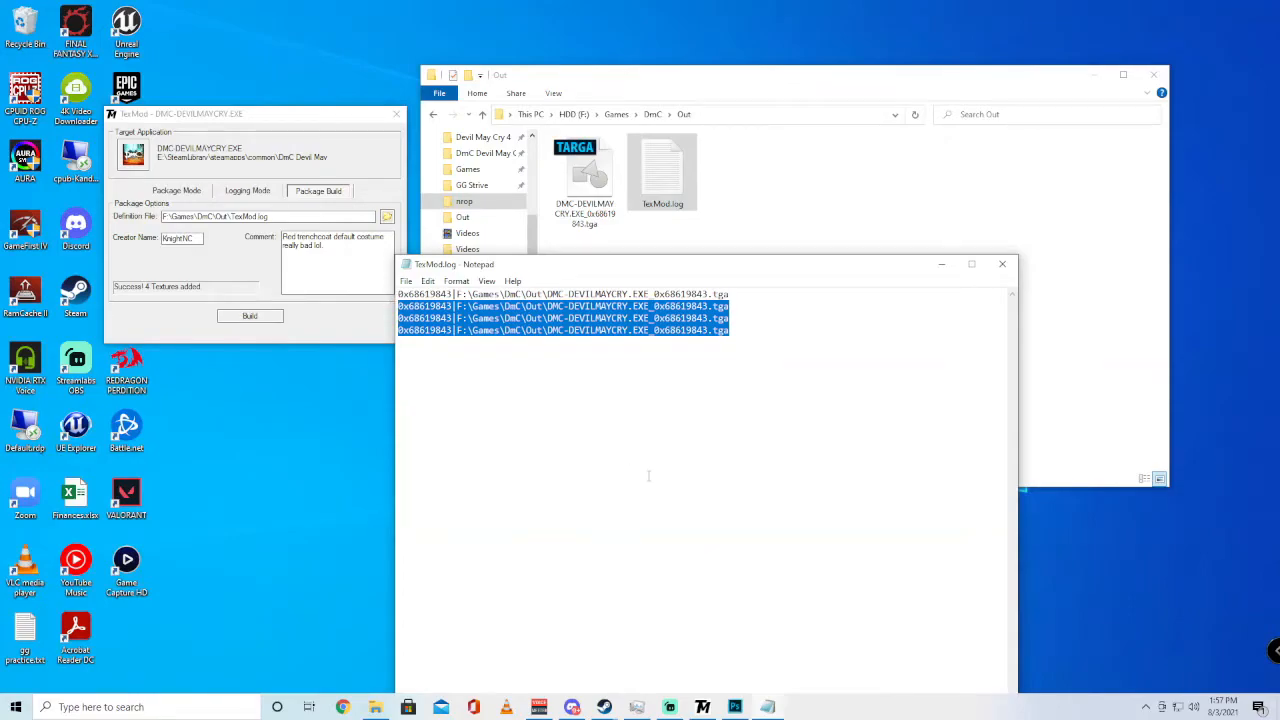
key(Delete)
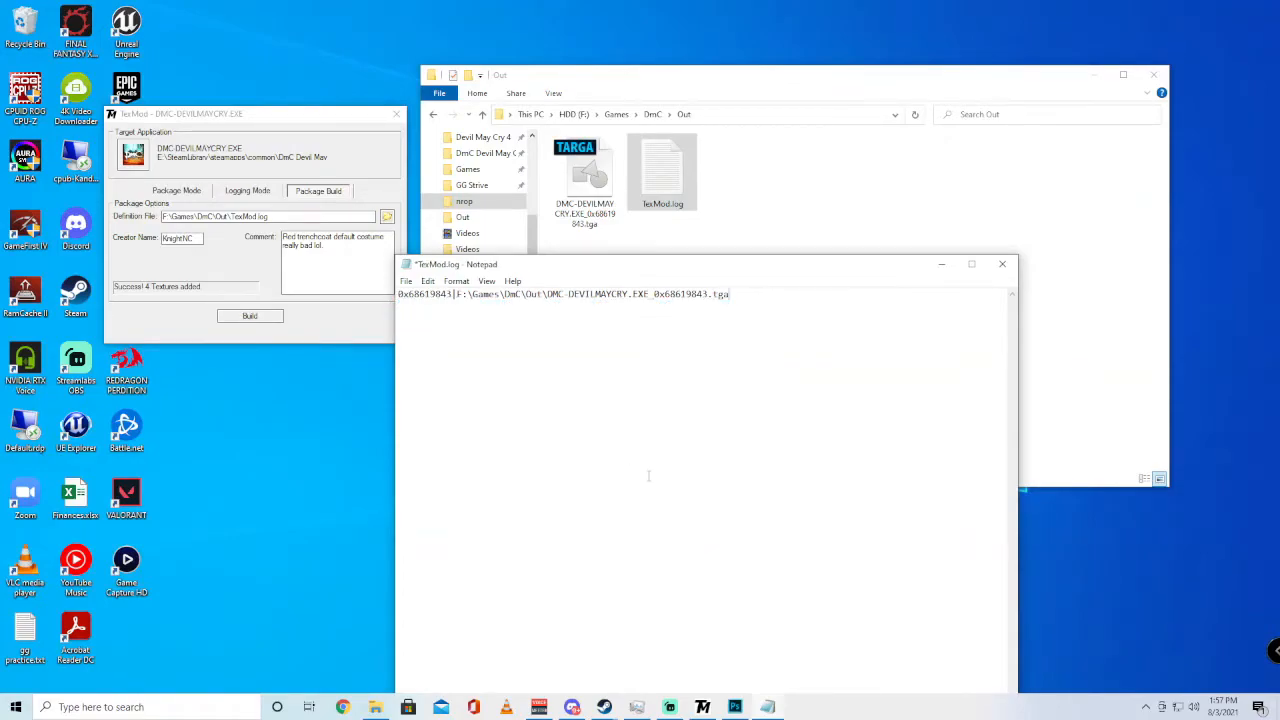
key(ctrl+s)
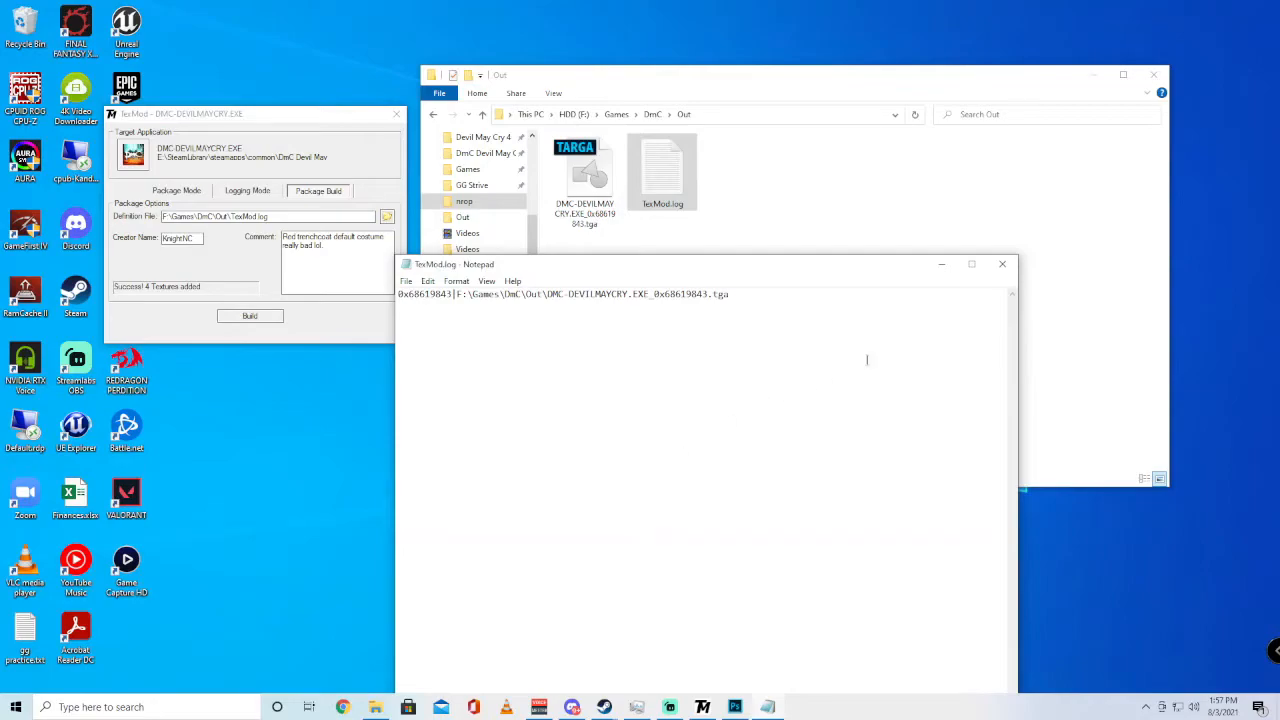
click(1002, 265)
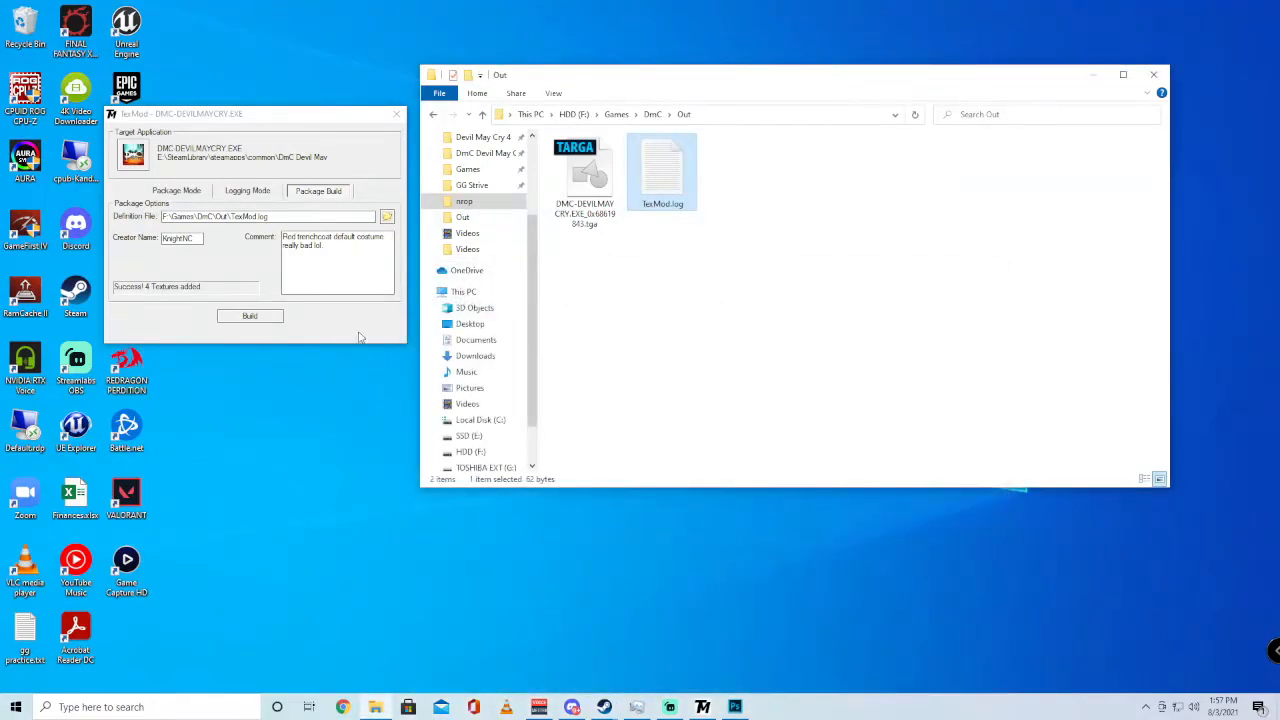
Build the TexMod package and save it as red in the F:\Games\DmC folder
click(240, 318)
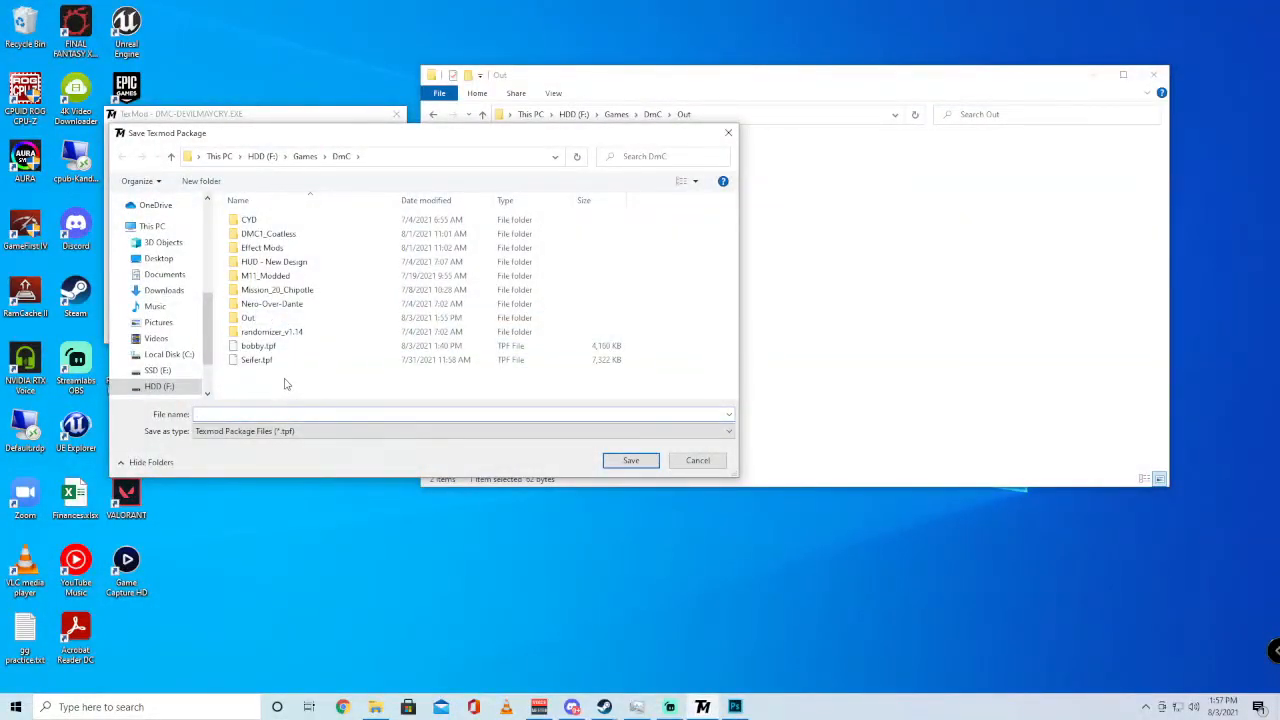
text(red)
key(Return)
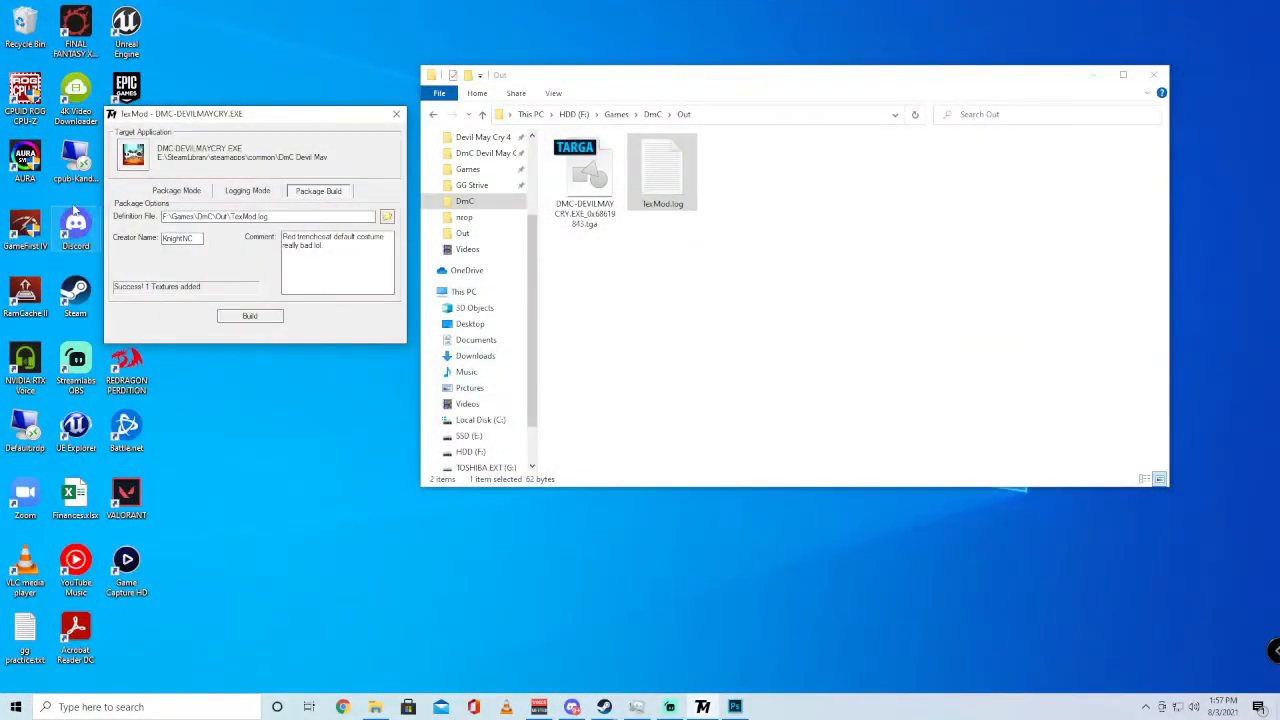
Load F:\Games\DmC\red.tpf in TexMod's Package Mode and run the game with it
click(189, 194)
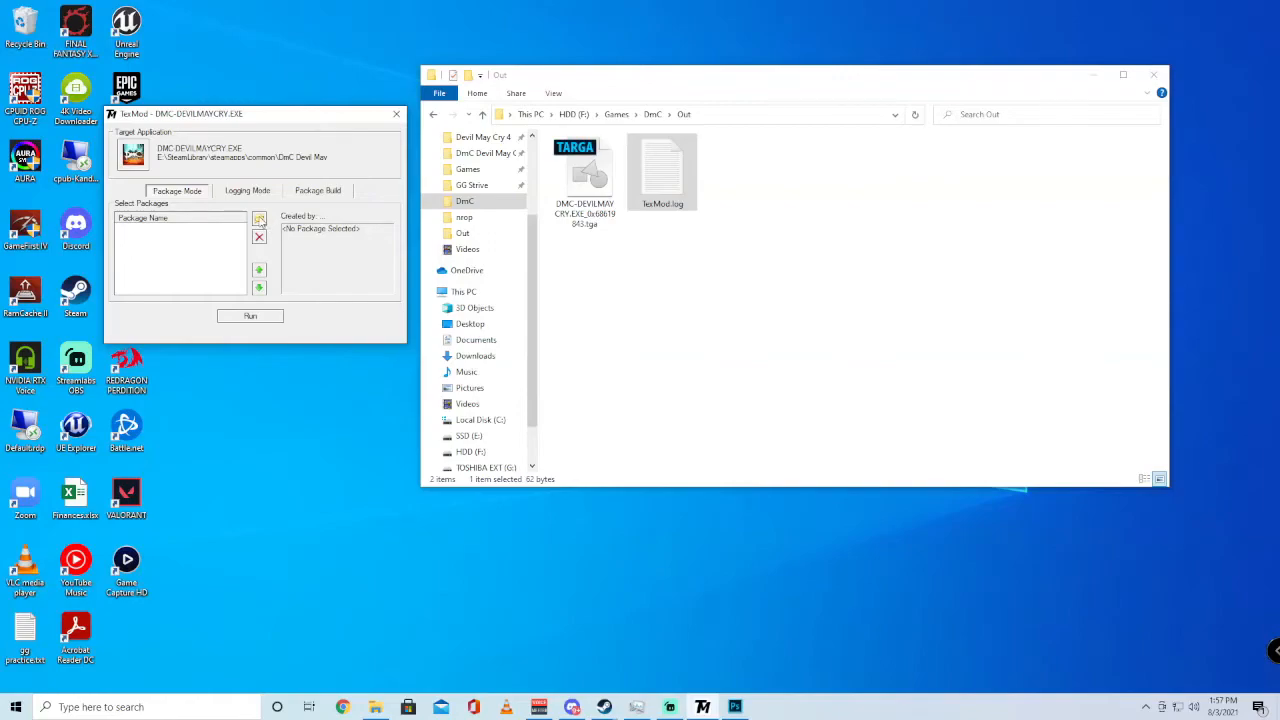
click(259, 218)
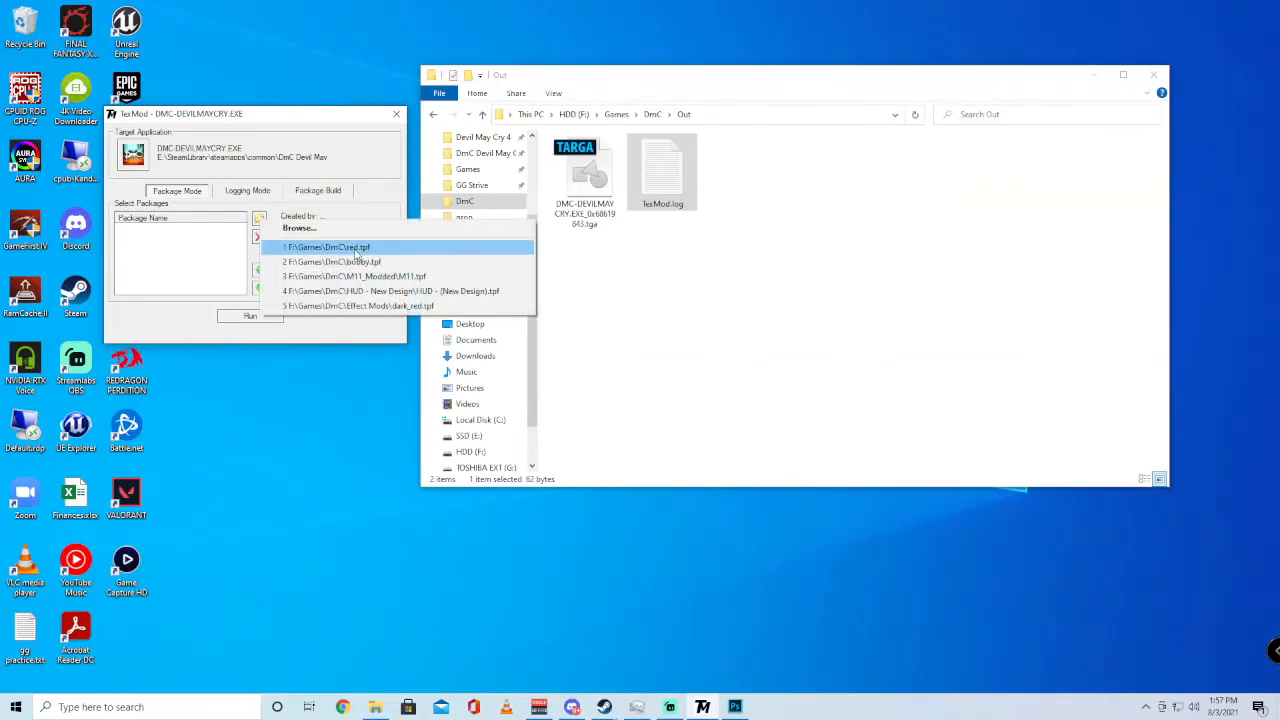
click(300, 247)
click(279, 317)
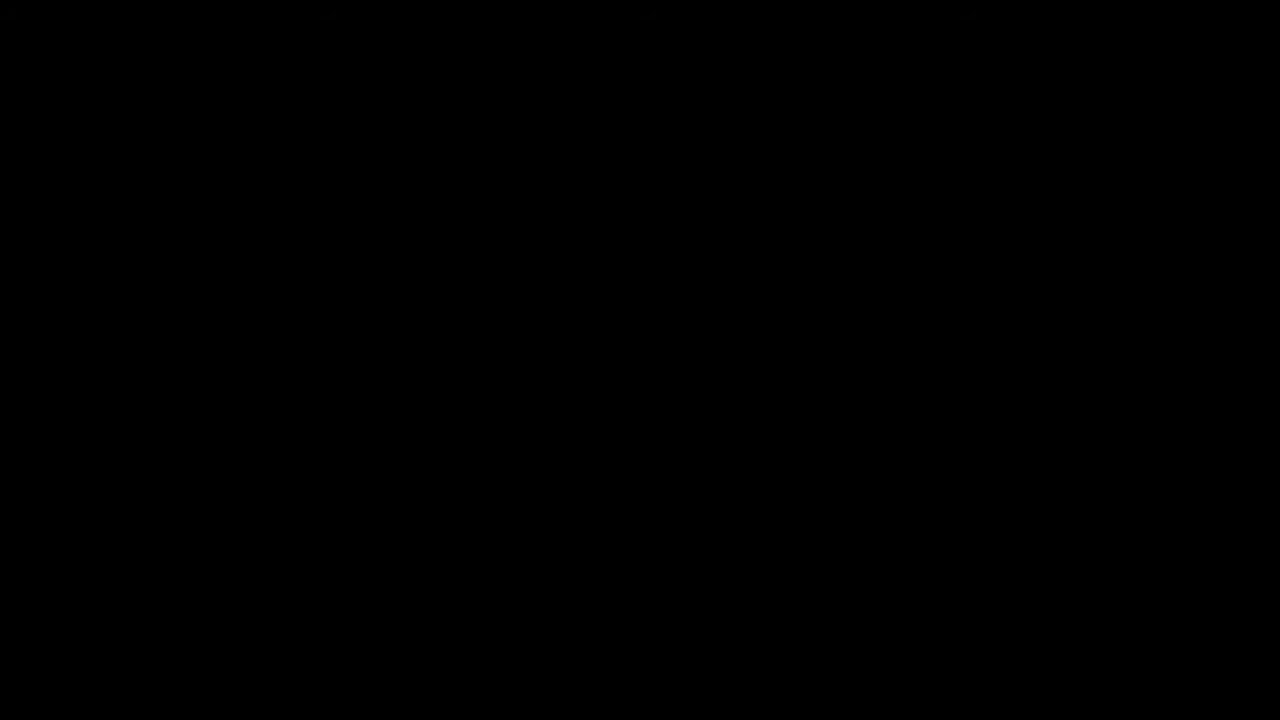
Get past the game's opening screens and start Entrenamiento from the Menú Principal
key(Return)
key(Return)
key(Down)
key(Down)
key(Down)
key(Down)
key(Down)
key(Escape)
key(Down)
key(Down)
key(Down)
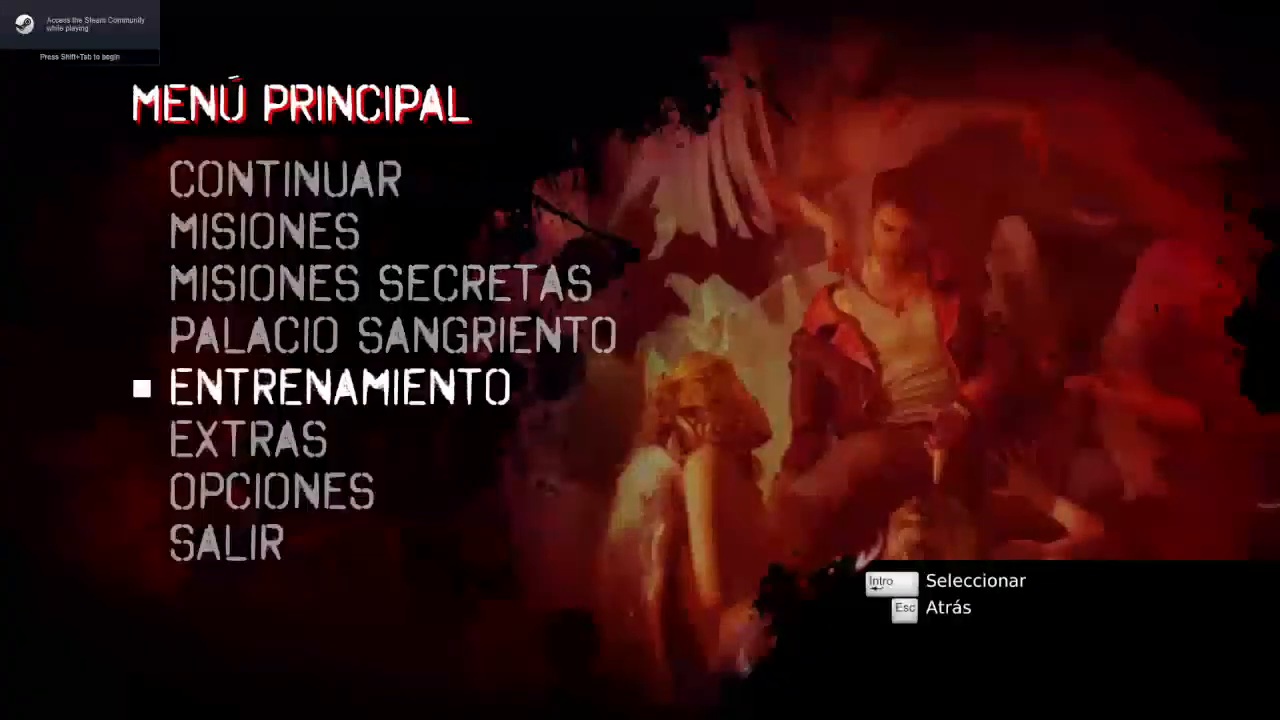
key(Down)
key(Return)
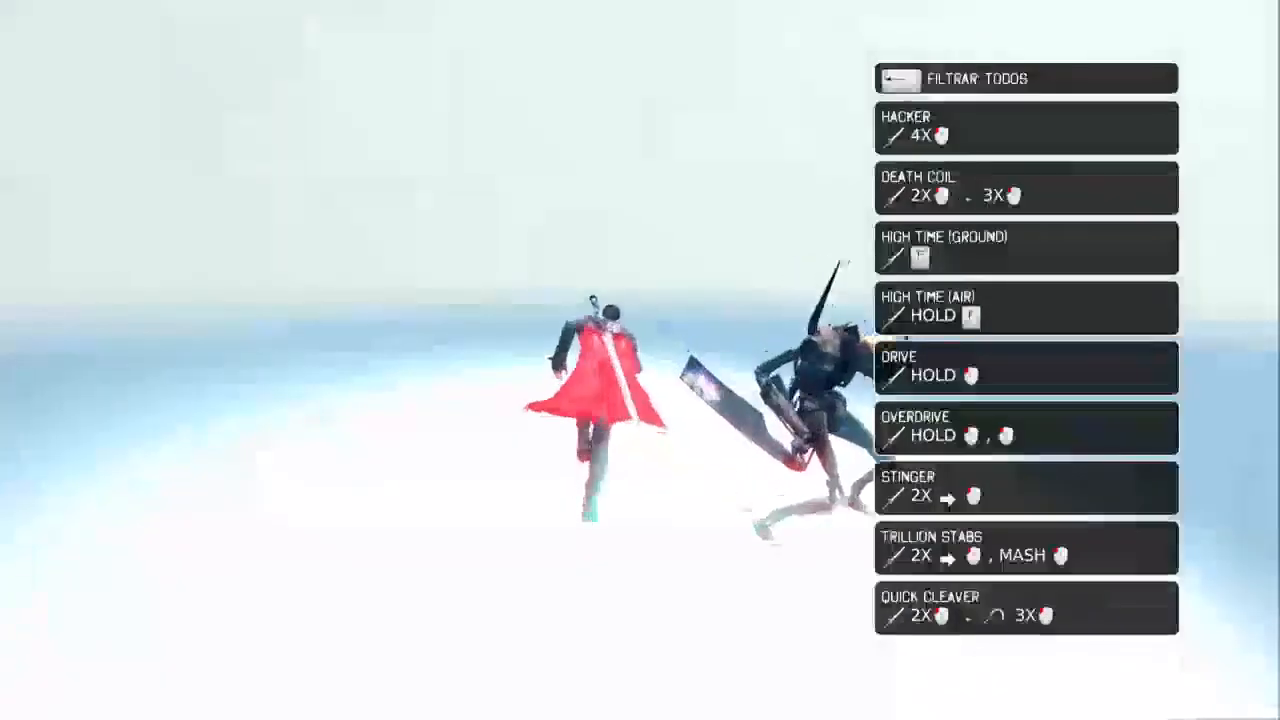
Check the character's coat in training while moving, attacking the enemy with the sword and shooting
key(d)
click(640, 360)
click(640, 360)
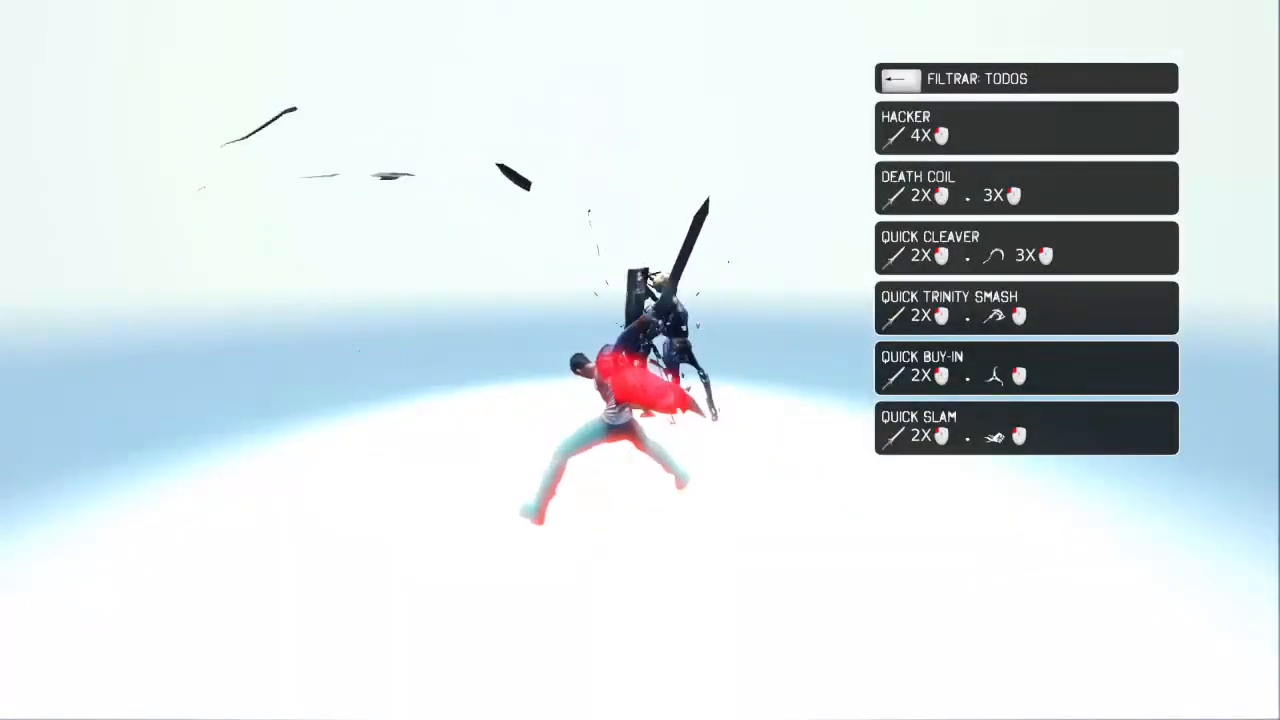
key(f)
click(640, 360)
click(640, 360)
click(640, 360)
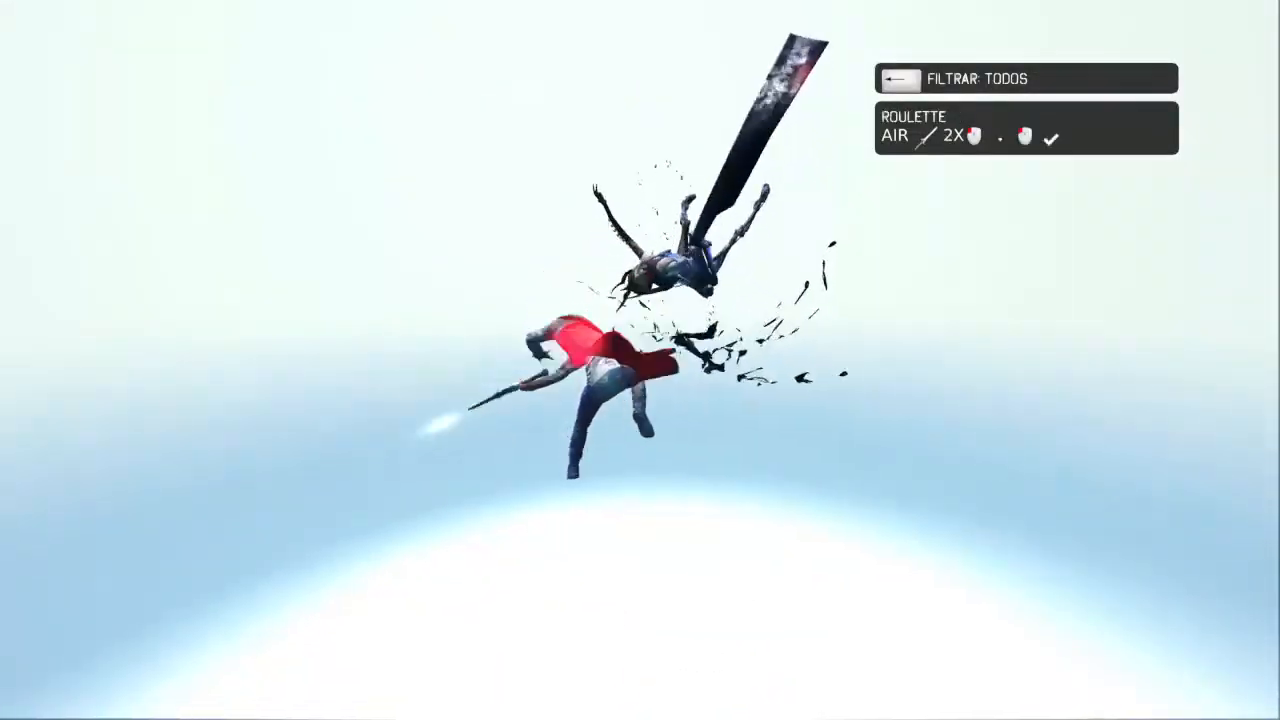
key(f)
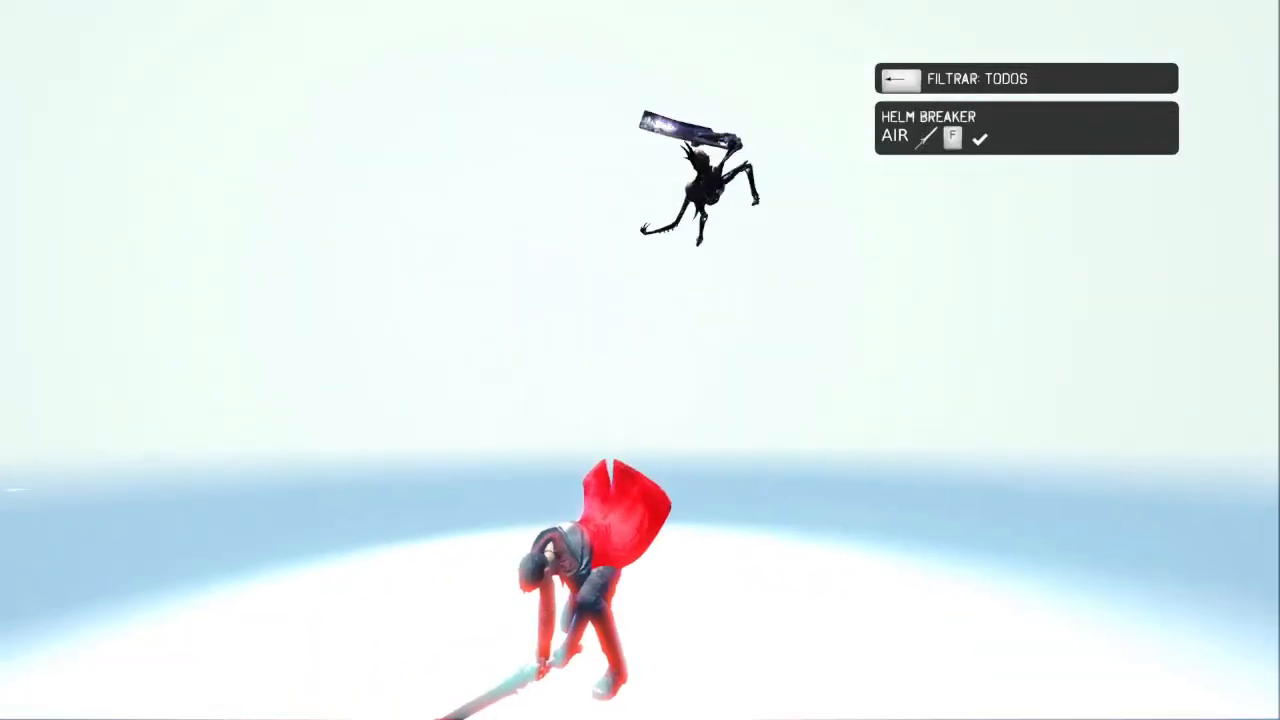
key(f)
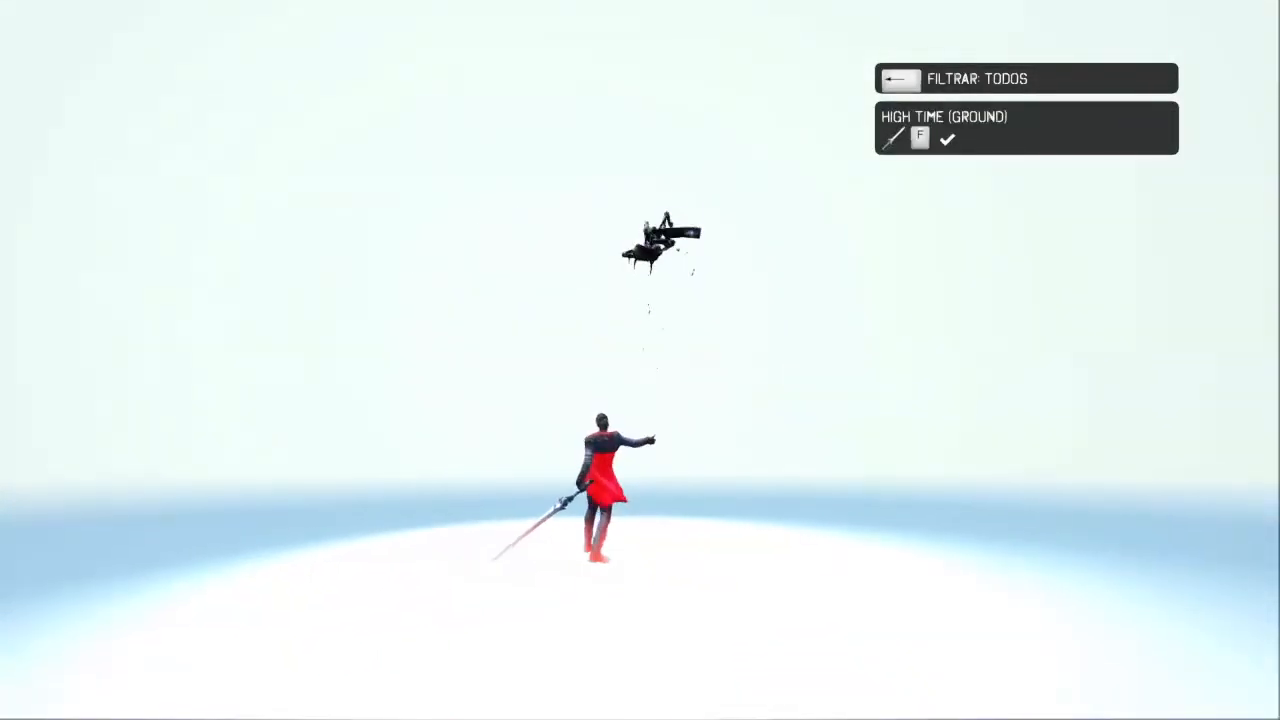
right_click(640, 360)
right_click(640, 360)
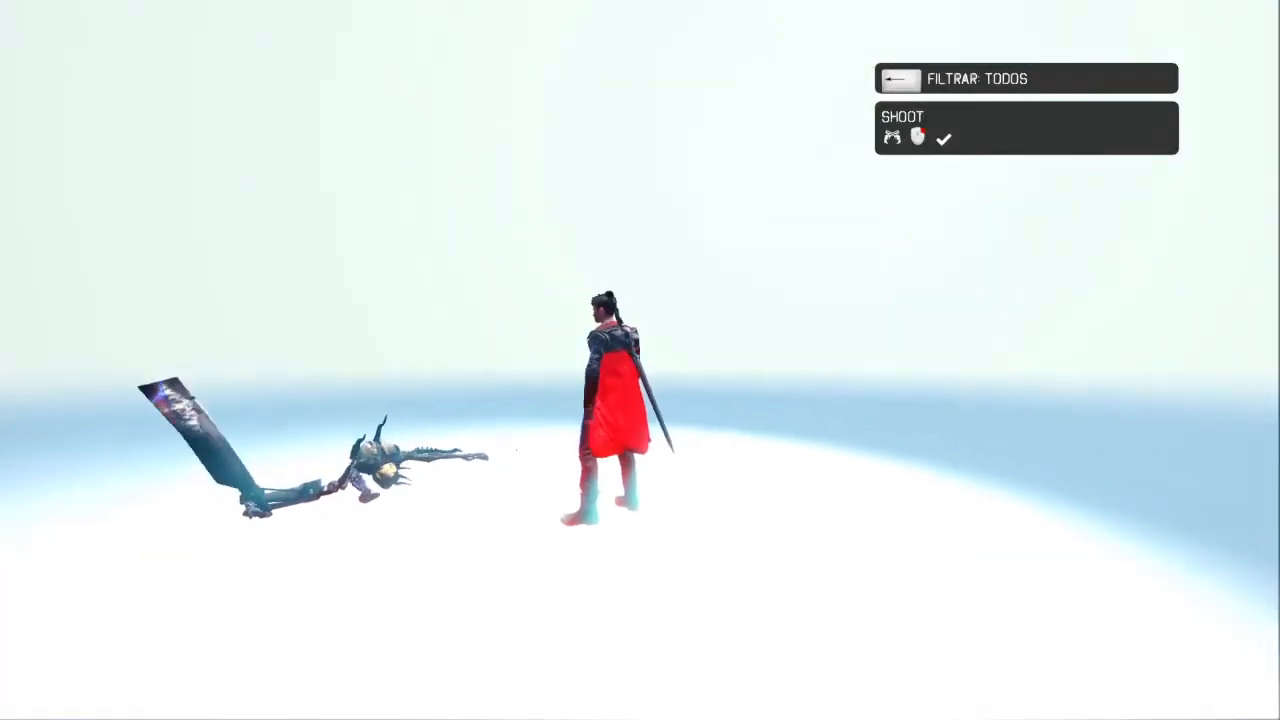